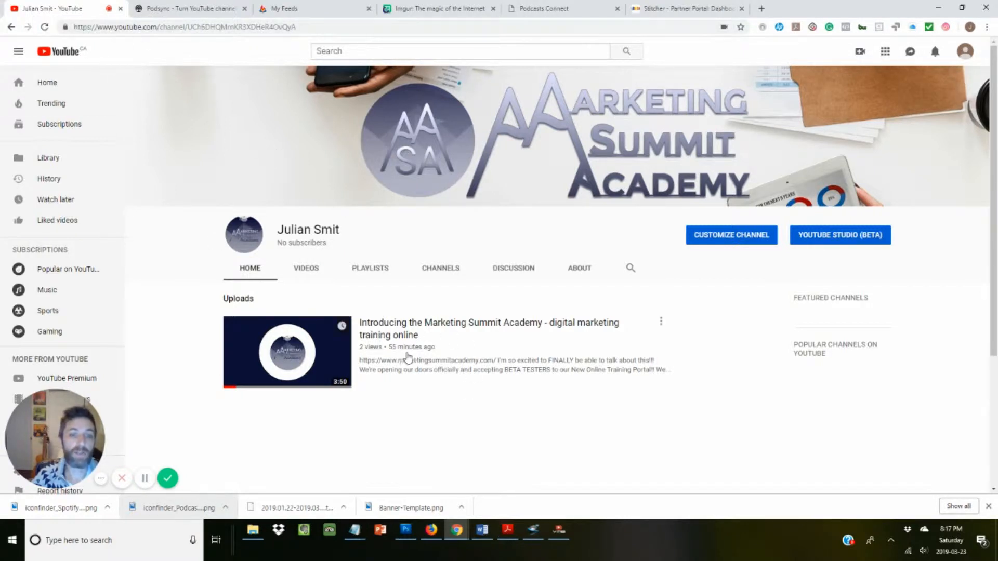
Look over the open Podsync, FeedBurner, Imgur, Podcasts Connect and Stitcher partner pages.
left_click(166, 6)
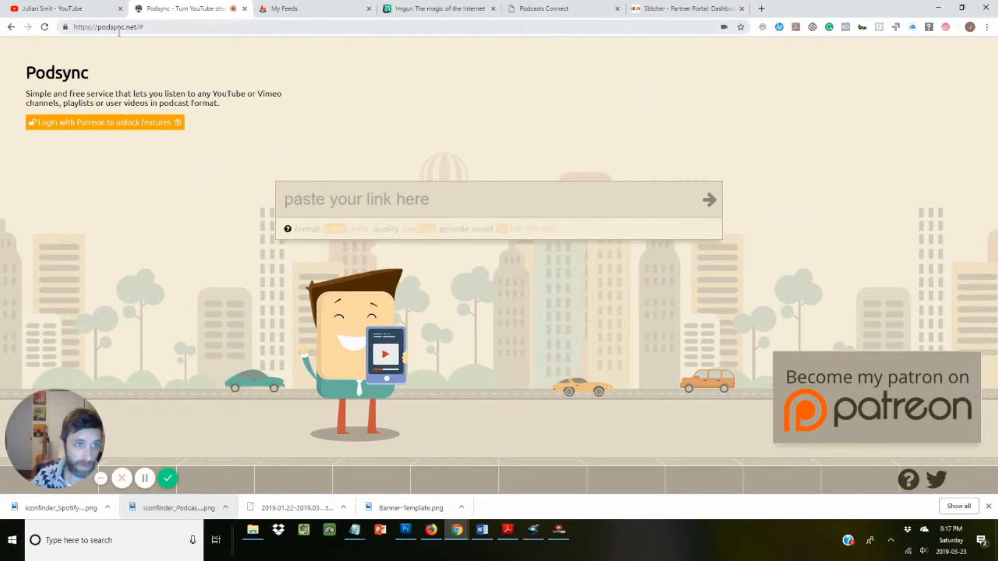
left_click(301, 9)
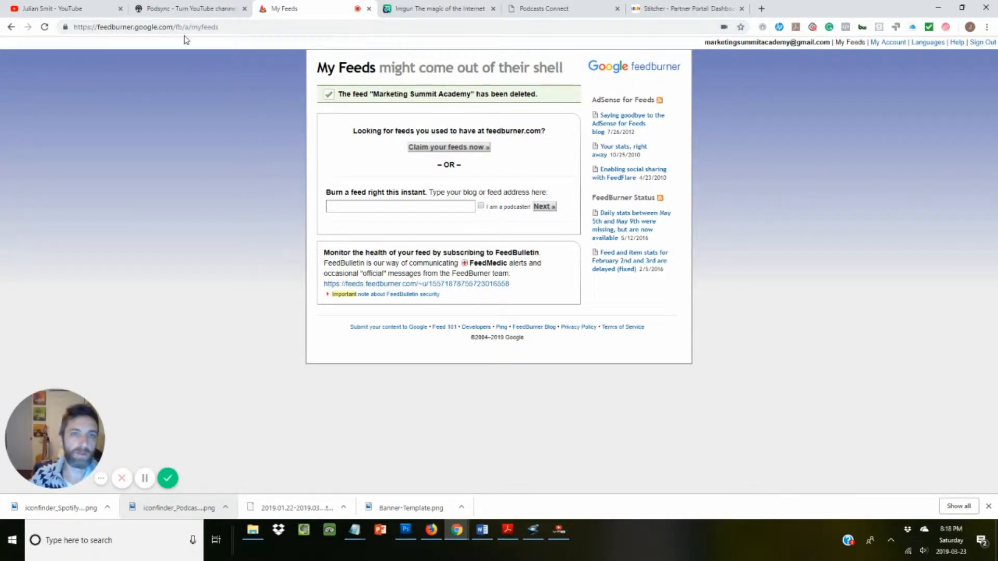
left_click(415, 6)
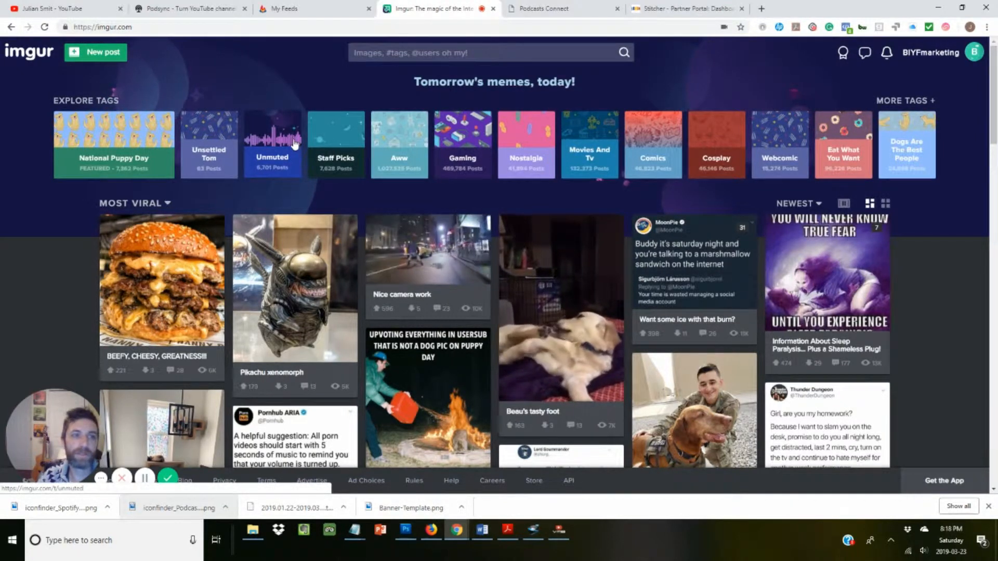
left_click(557, 12)
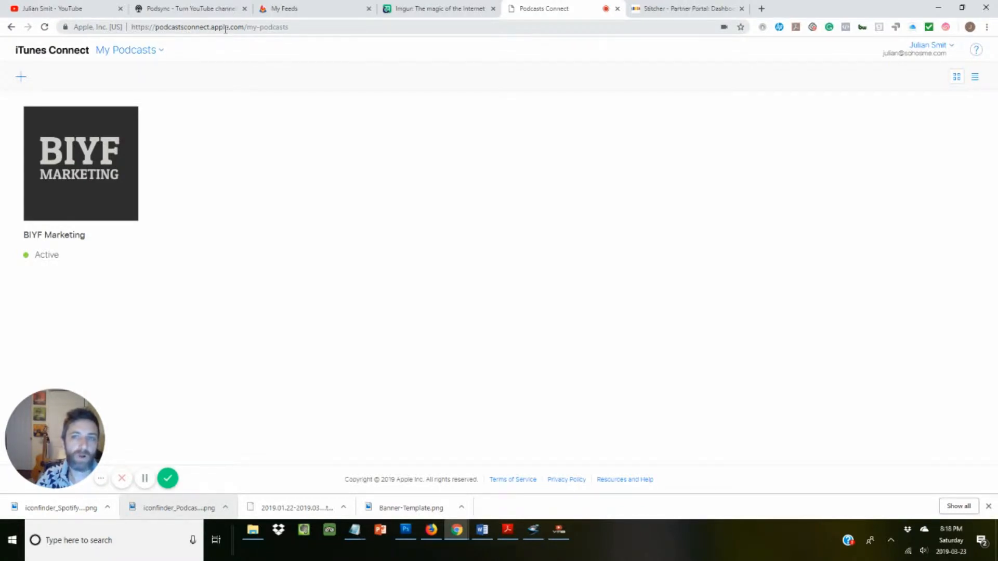
left_click(669, 11)
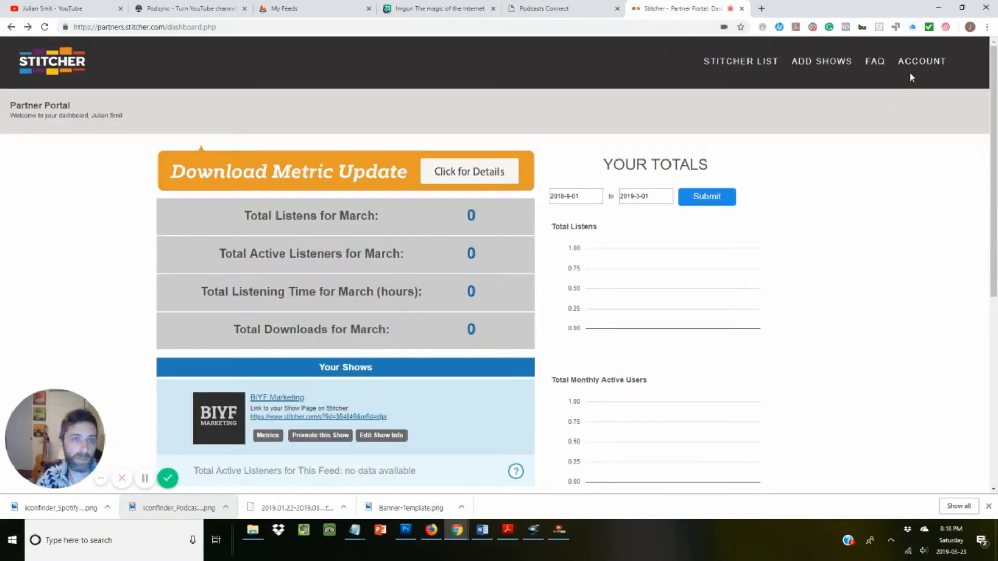
left_click(553, 10)
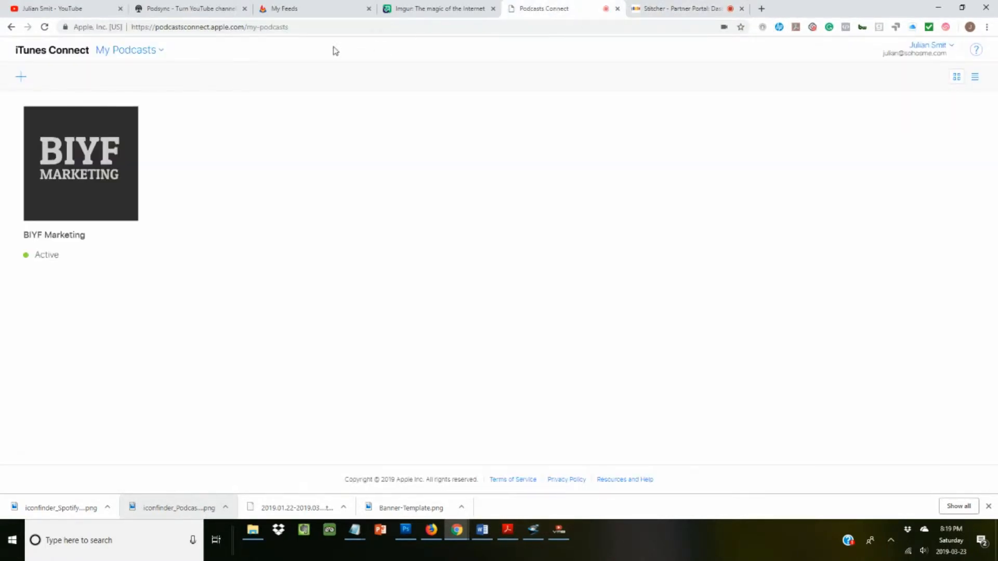
left_click(665, 10)
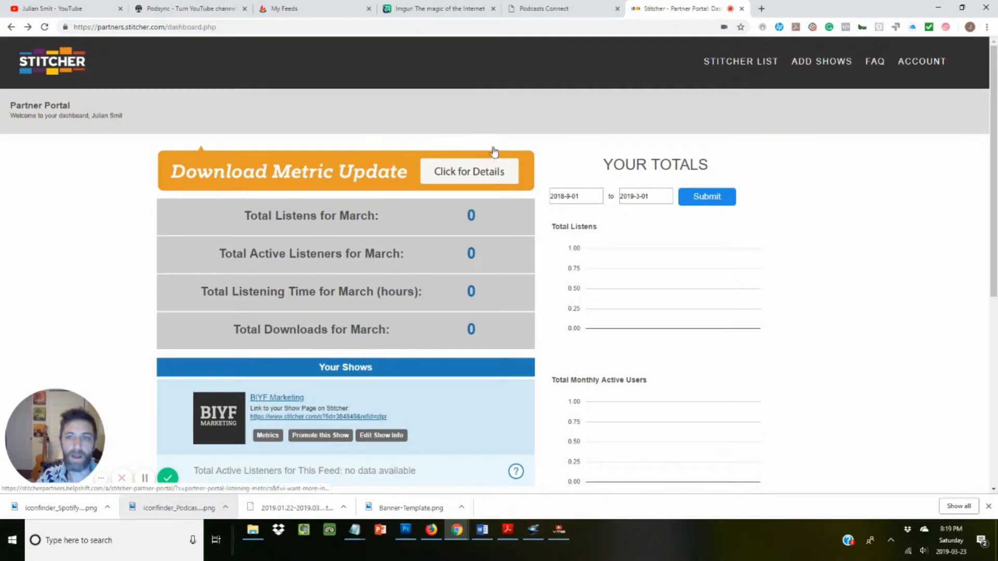
Copy the Marketing Summit Academy YouTube channel's URL and generate a podcast feed link from it in Podsync.
left_click(45, 7)
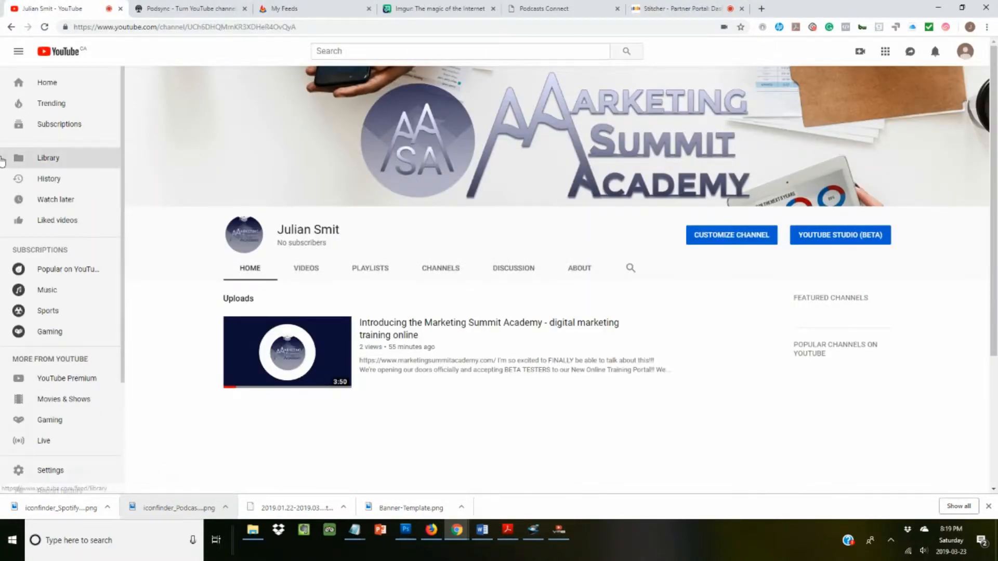
left_click(169, 27)
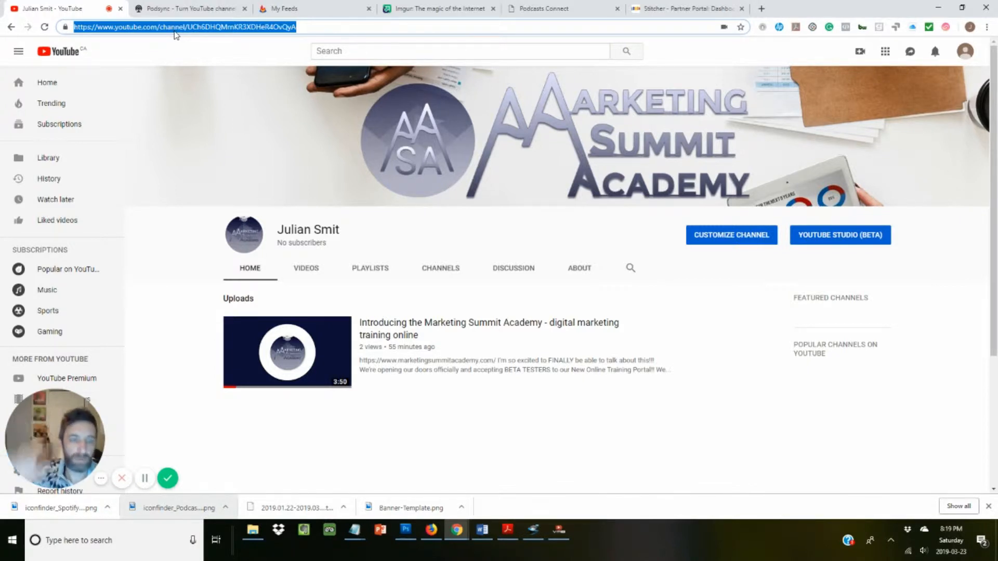
left_click(184, 9)
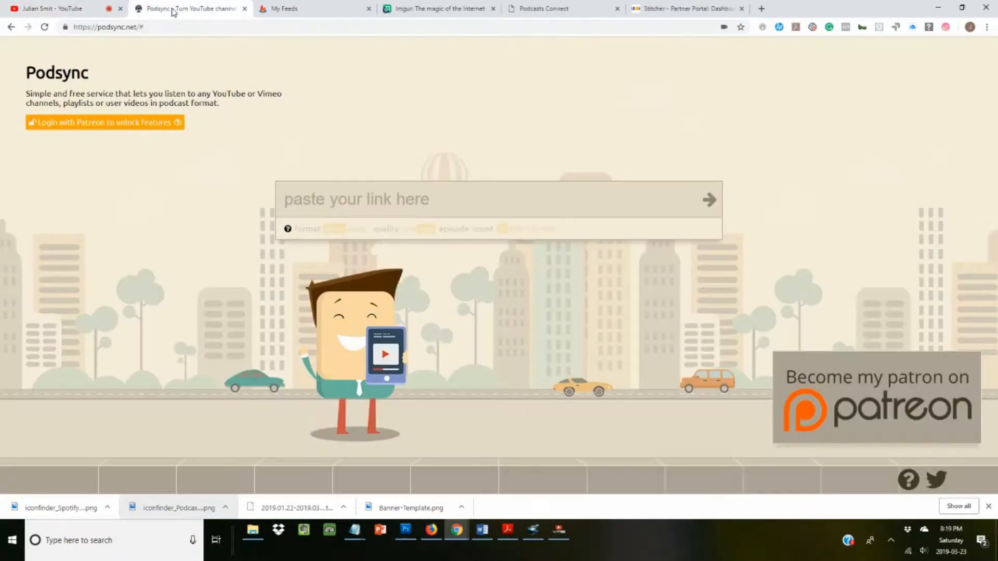
left_click(343, 204)
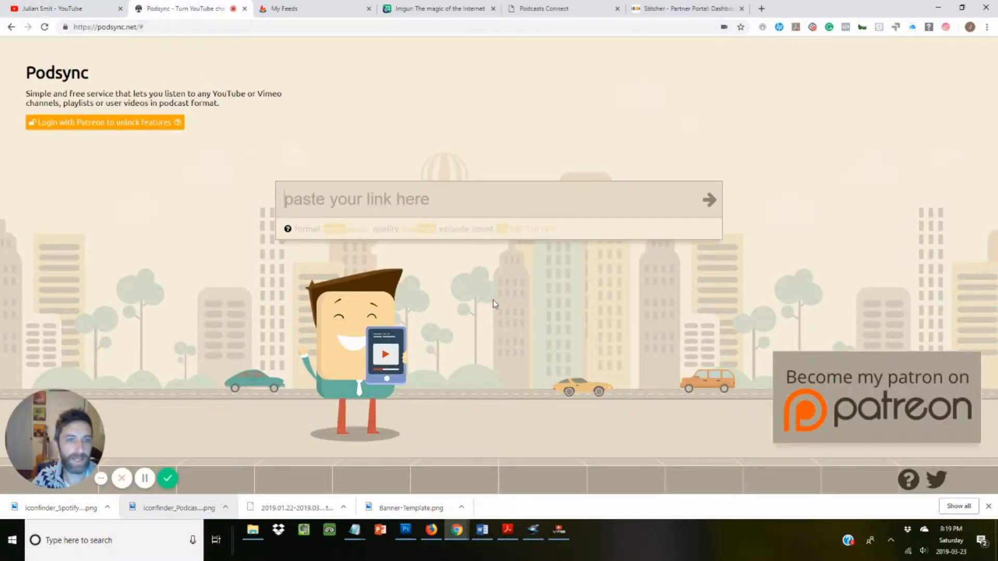
type("https://www.youtube.com/channel/UCh6DHQMrnKR3XDHeR4OvQyA")
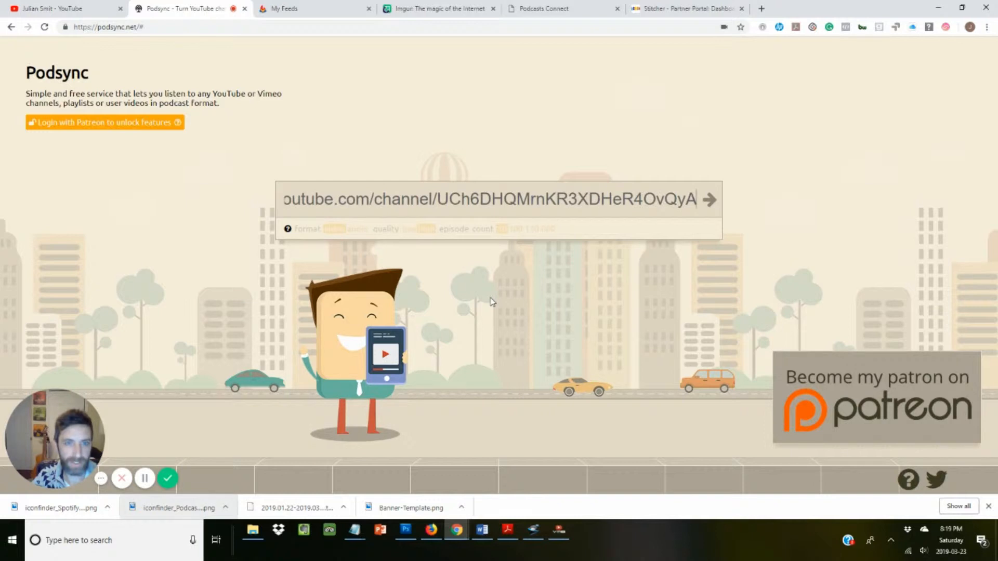
left_click(708, 200)
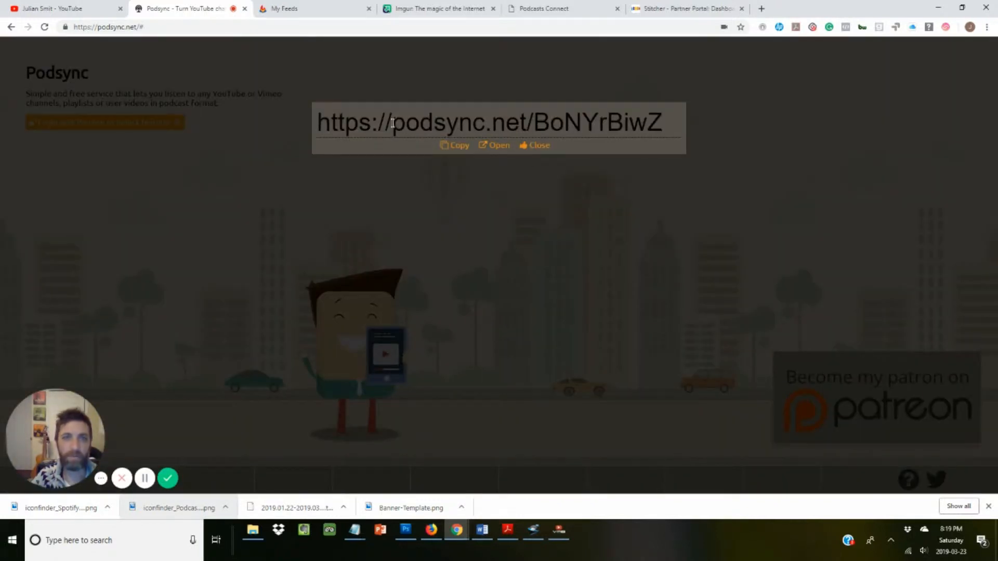
Copy the generated Podsync link and submit it in FeedBurner as a new feed with the podcaster option enabled.
left_click(453, 148)
key("ctrl+c")
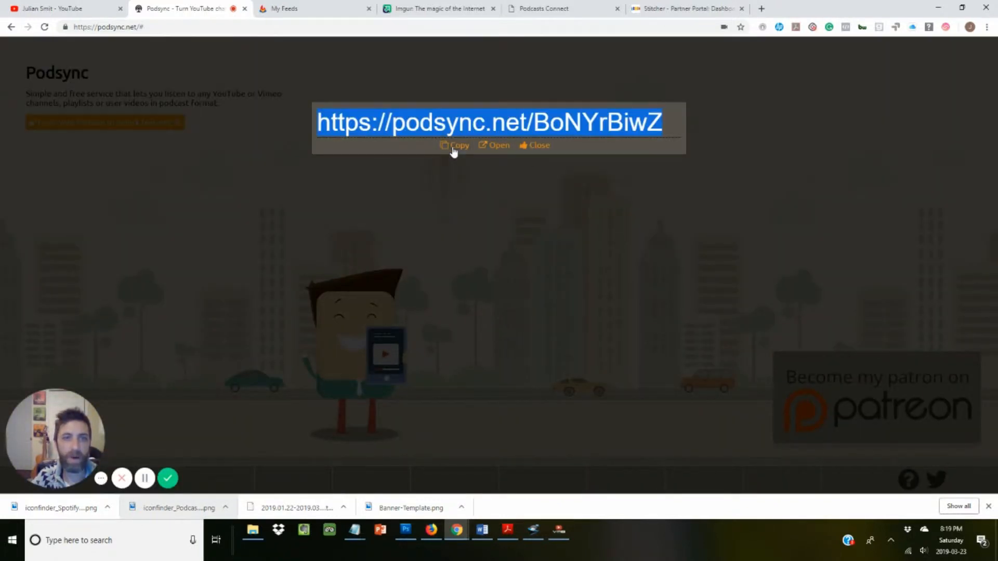
left_click(322, 10)
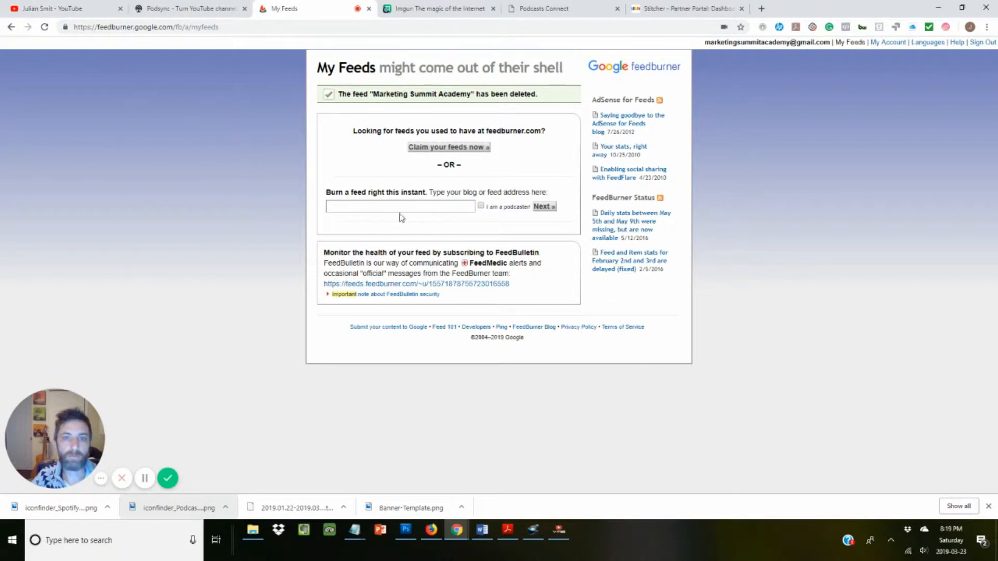
left_click(382, 207)
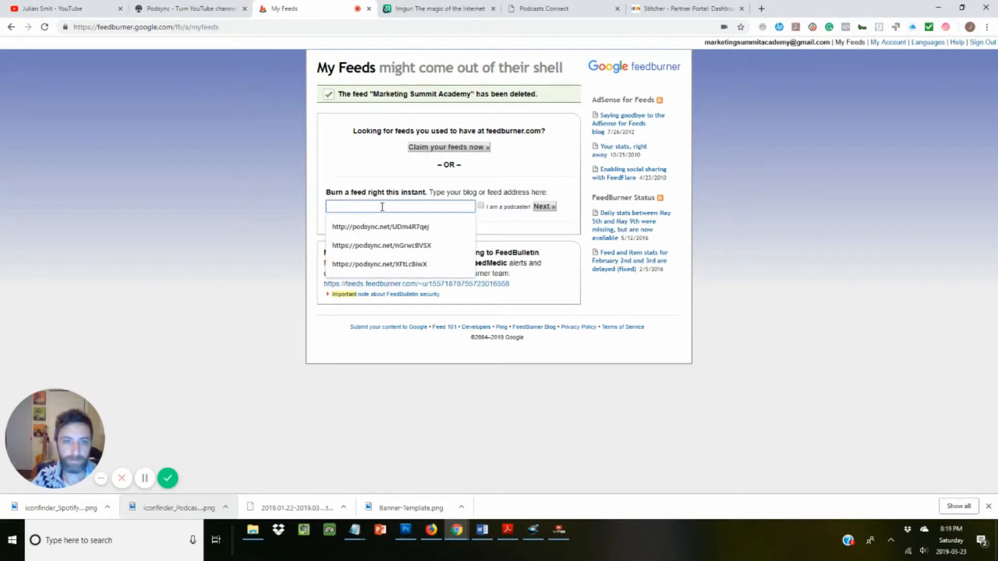
key("ctrl+v")
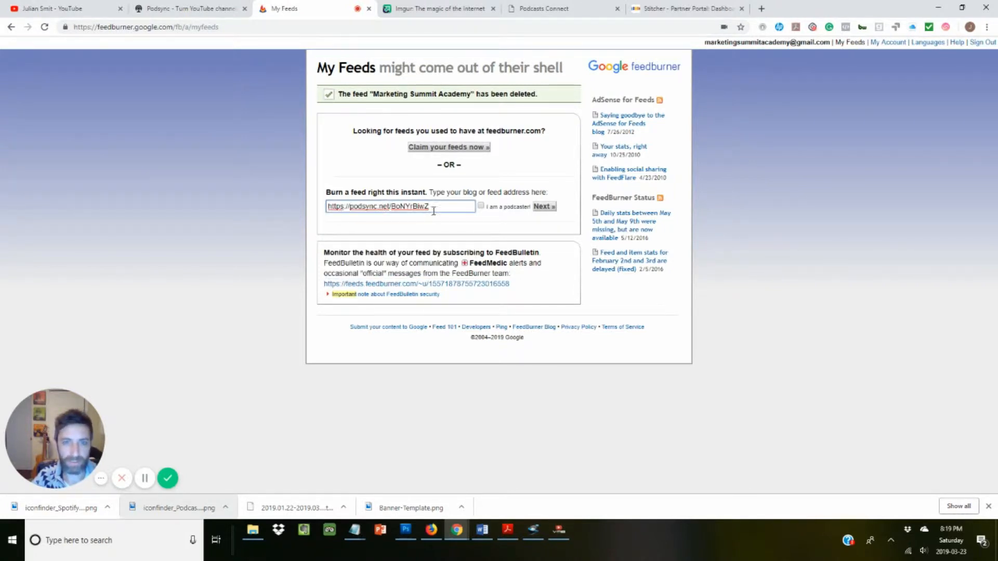
left_click(481, 207)
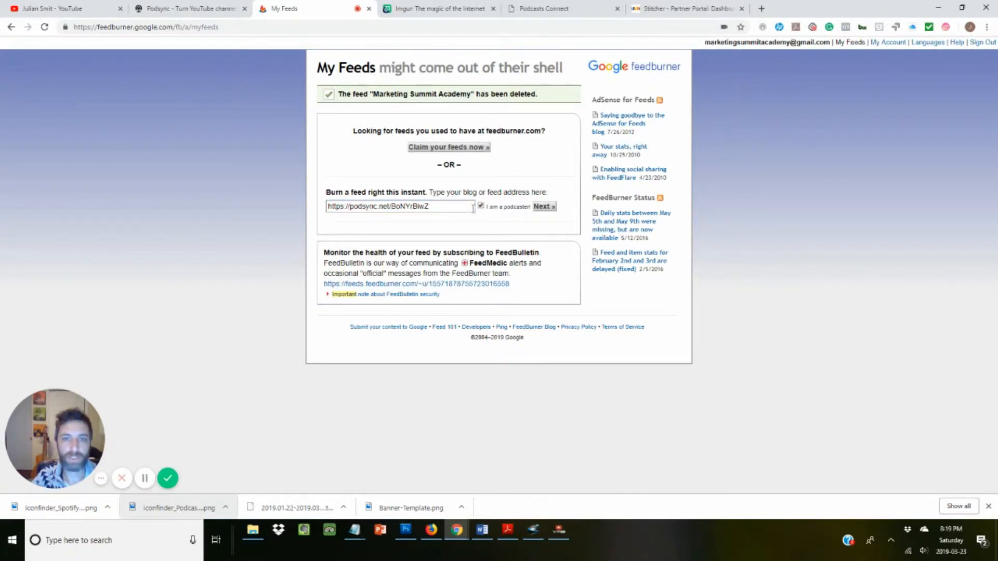
left_click(541, 208)
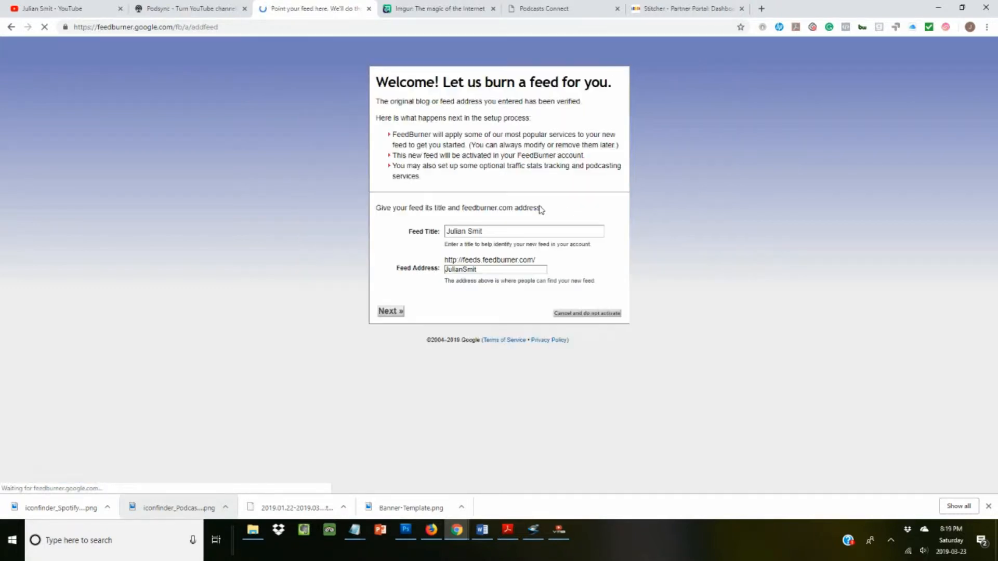
Set the feed title to "Marketing Summit Academy".
left_click(486, 232)
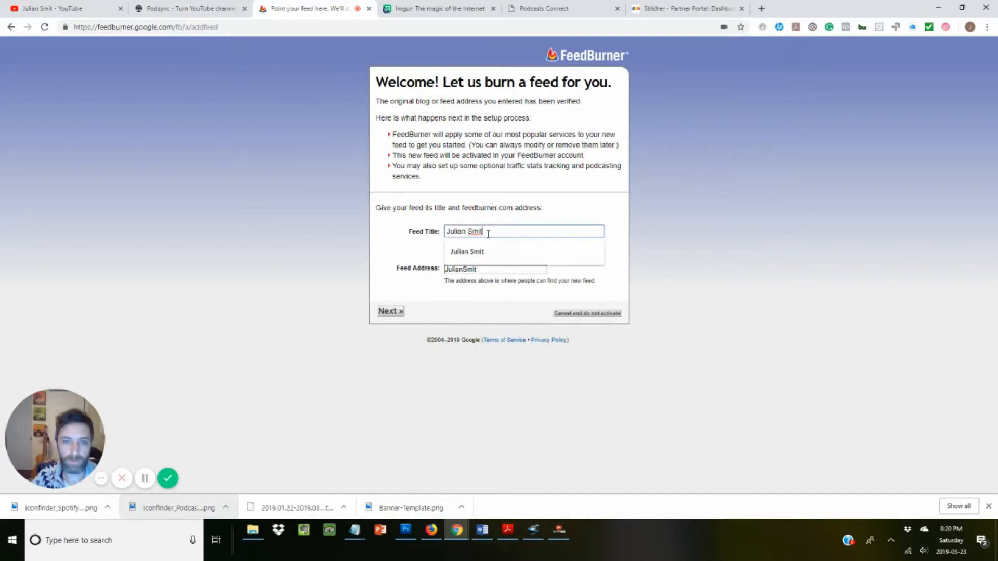
left_click_drag(485, 232, 423, 231)
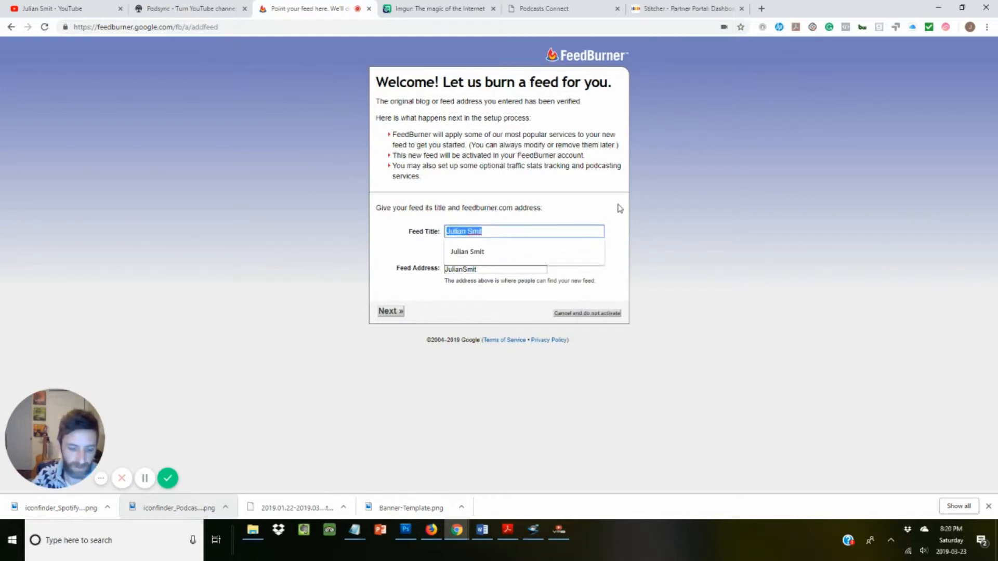
type("Marketing")
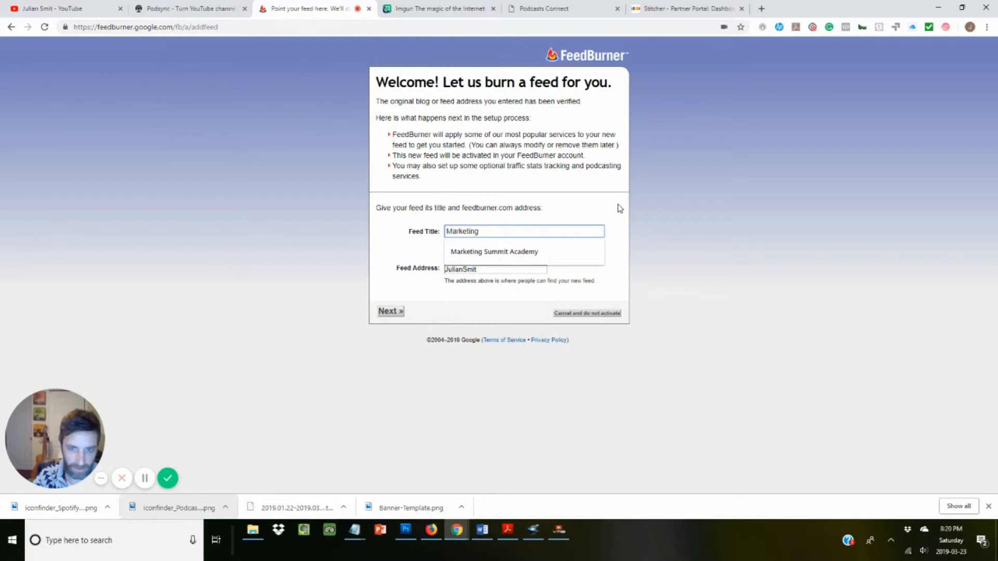
left_click(541, 253)
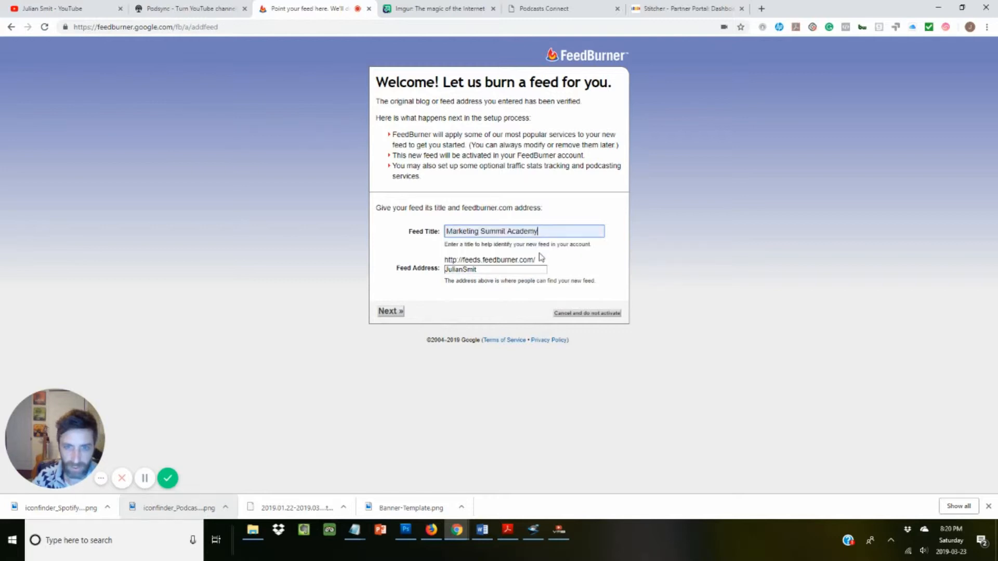
Set the feed address to "MarketingSummitAcademy" and activate the feed.
left_click(484, 270)
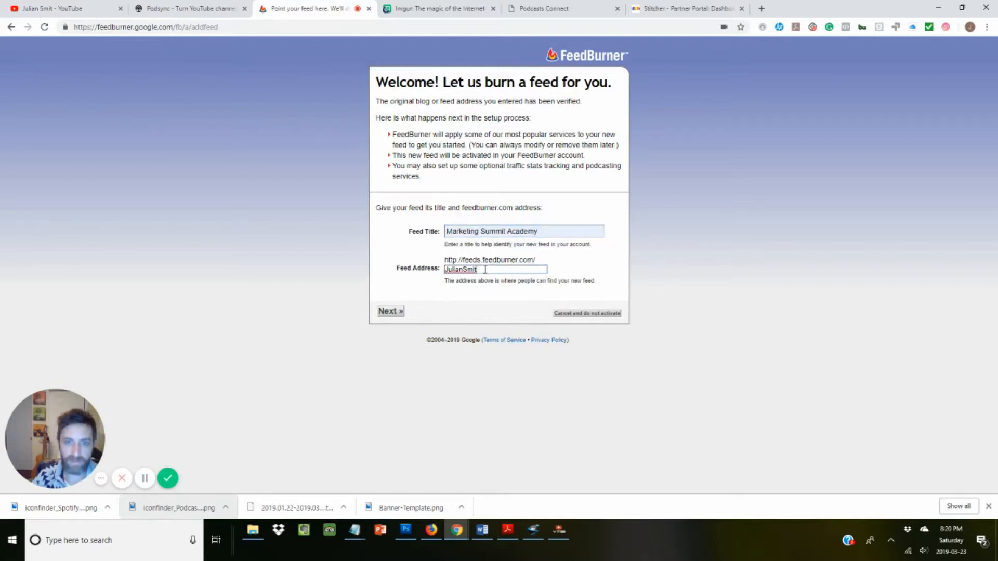
left_click_drag(485, 270, 419, 274)
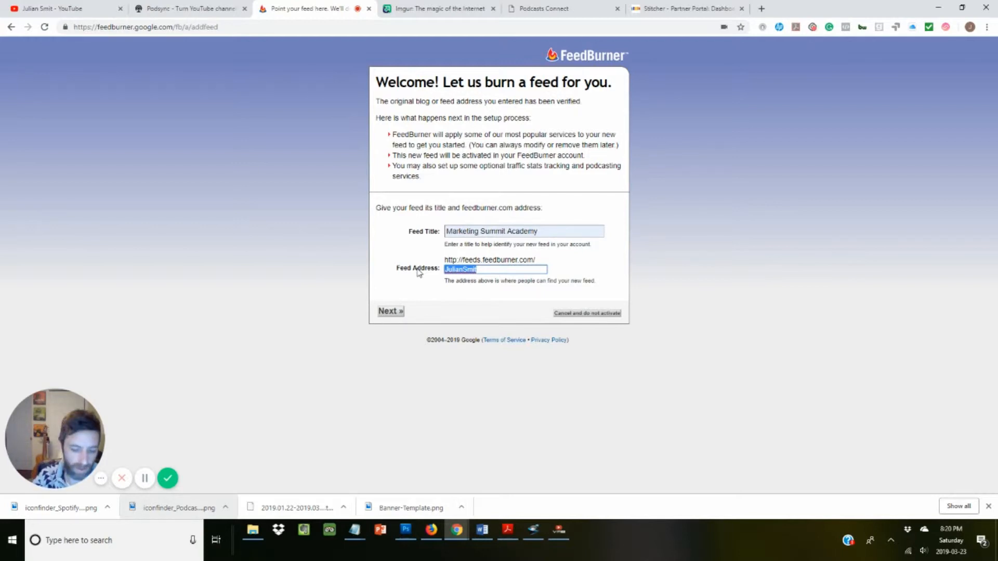
type("MarketingSummitAcademy")
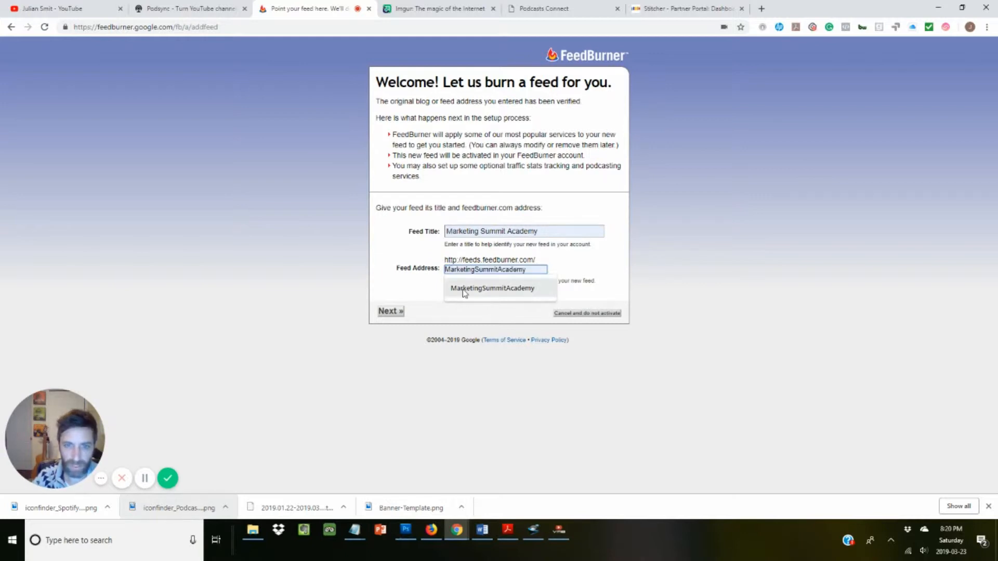
left_click(462, 289)
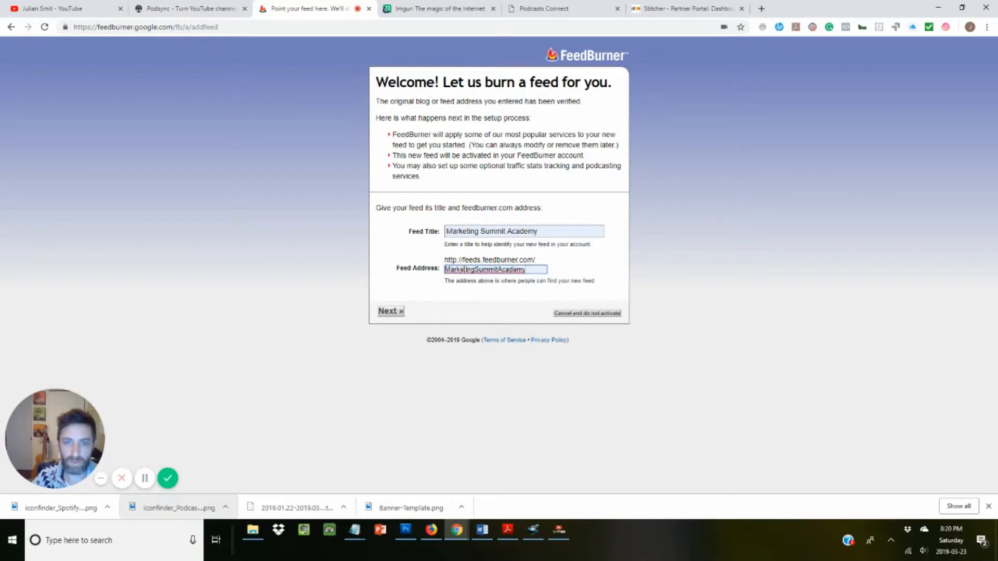
left_click(390, 314)
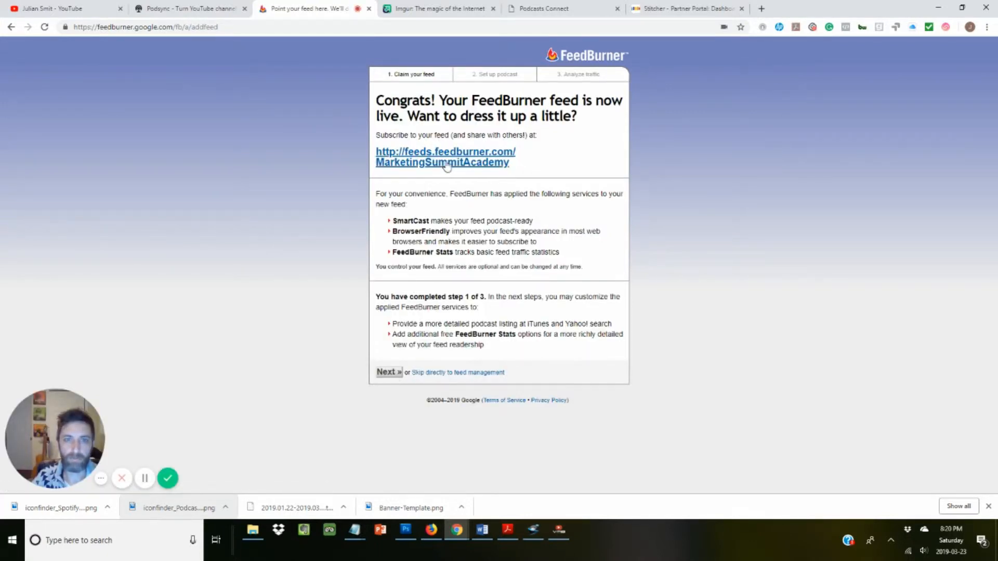
Continue to the podcast setup and set the iTunes category to Education with the Training subcategory.
left_click(386, 372)
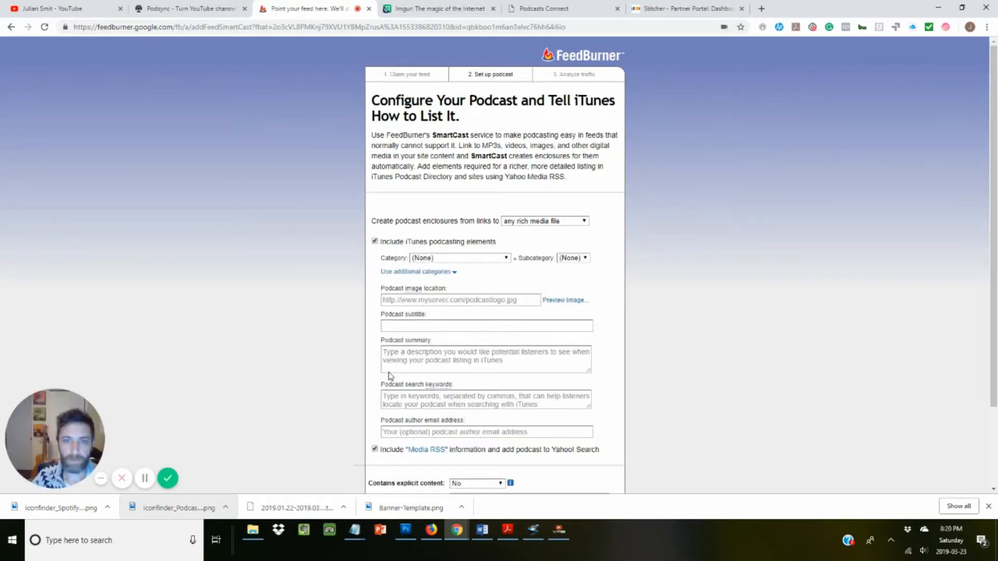
scroll(728, 307, "down", 1)
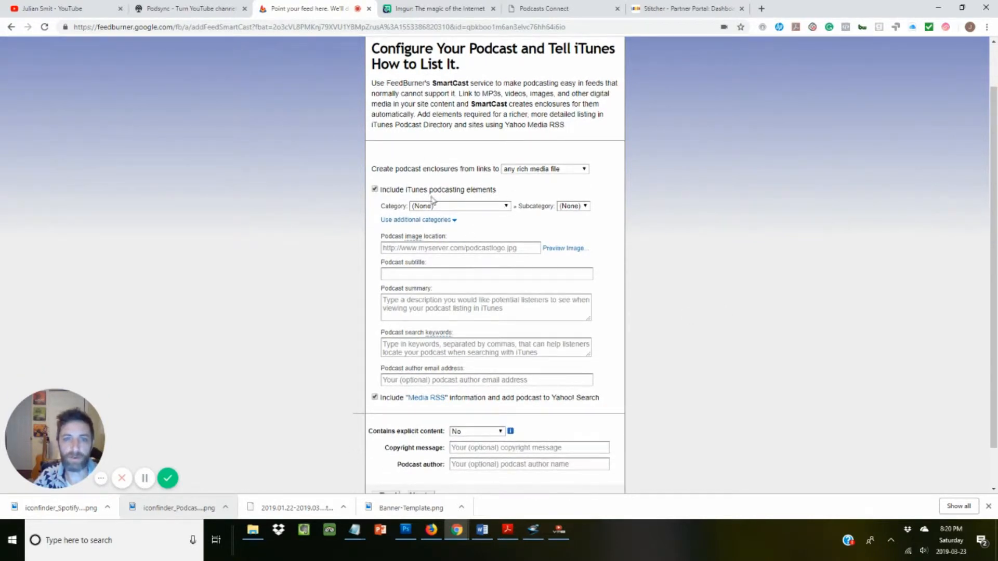
left_click(506, 208)
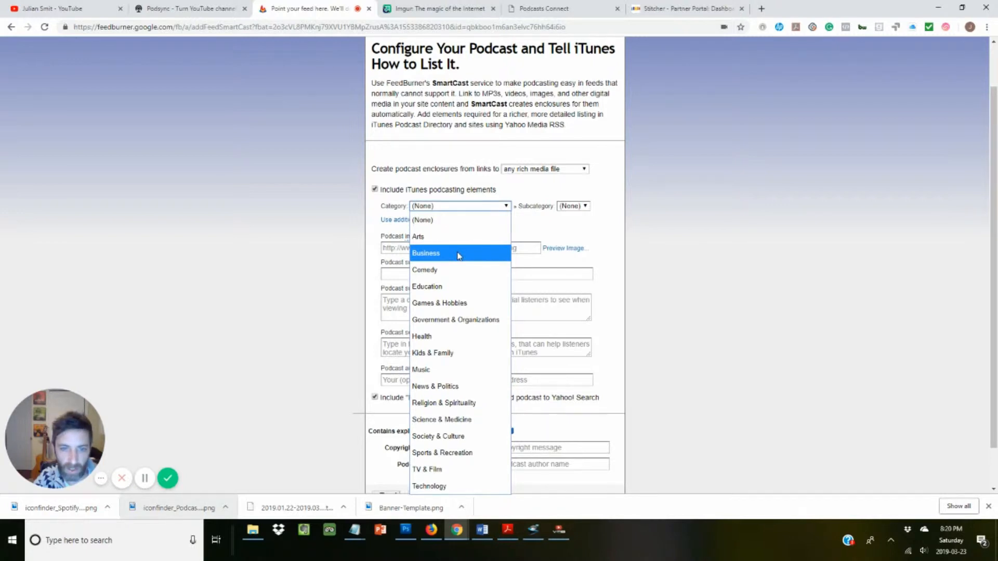
left_click(446, 287)
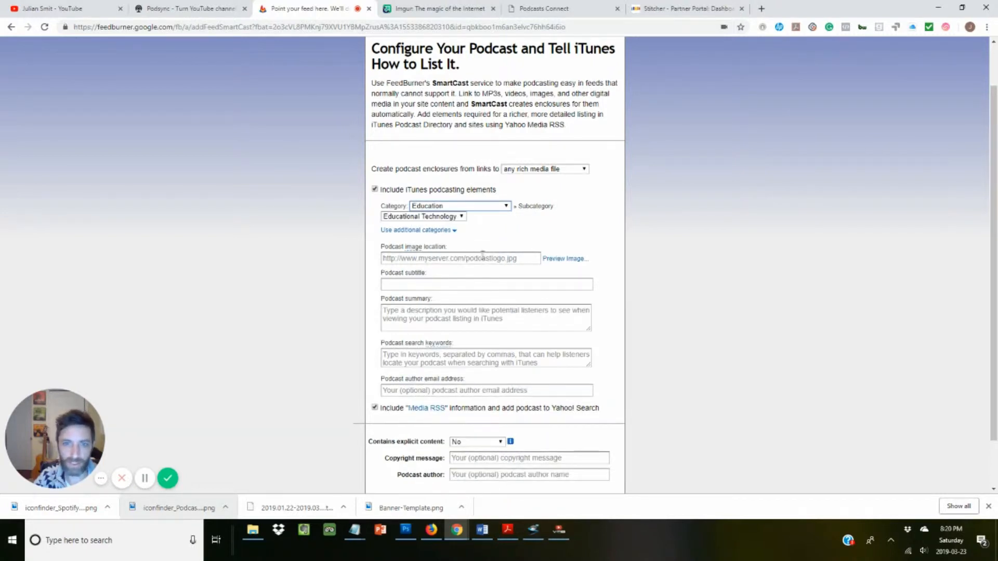
left_click(461, 218)
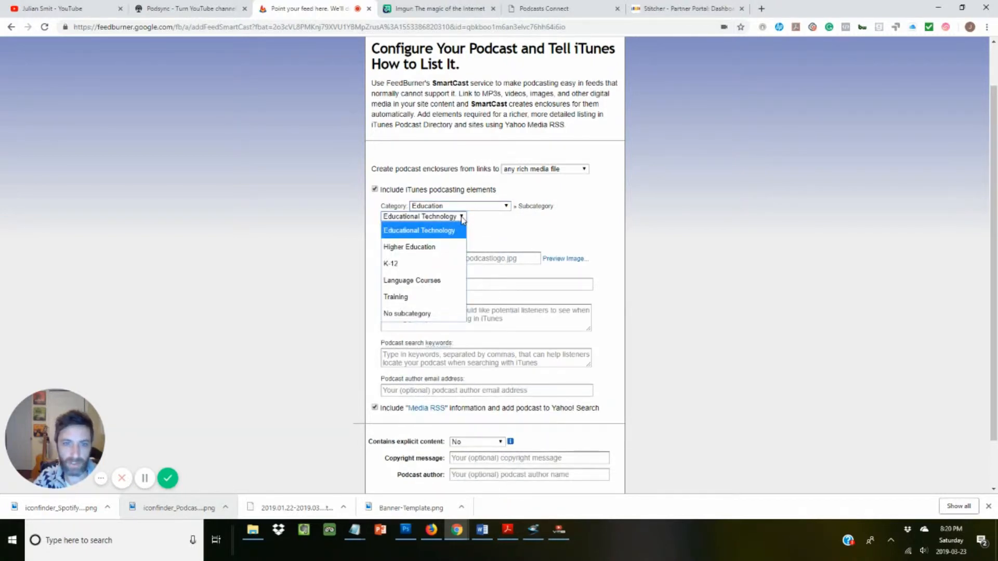
left_click(413, 296)
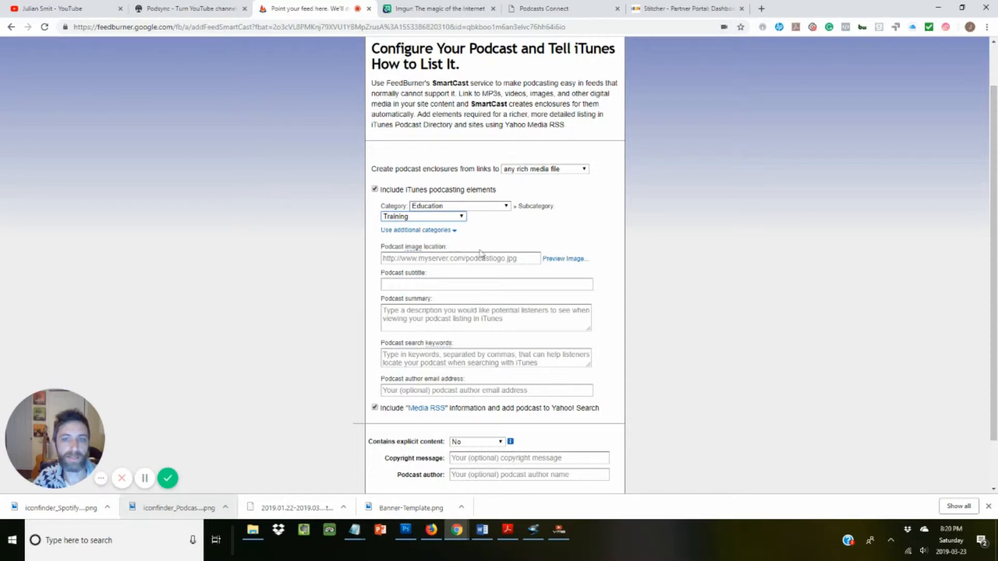
Switch to Imgur, upload the "channel" image from the images folder, and tag it elearning, marketing, digital marketing and event planning.
left_click(424, 8)
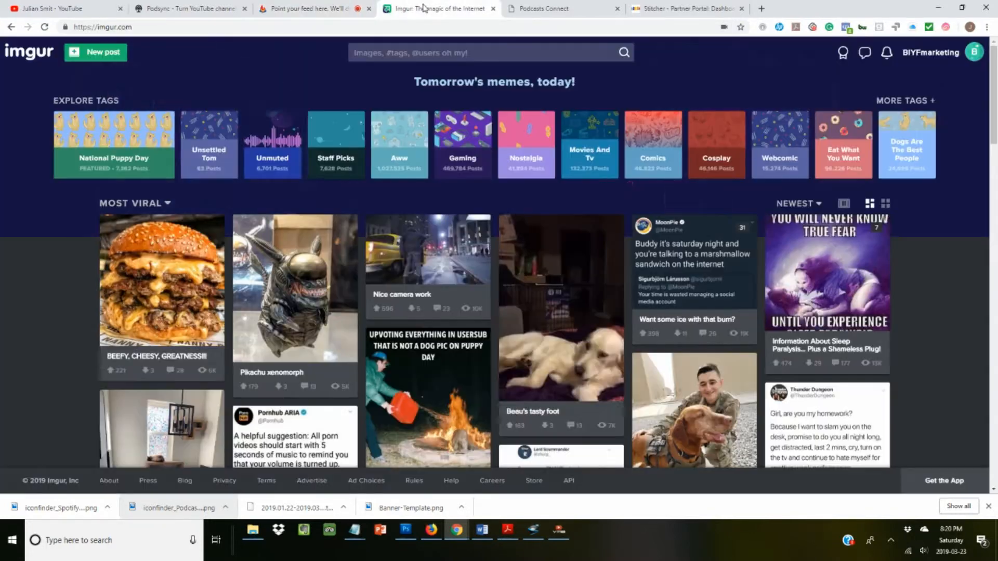
left_click(108, 60)
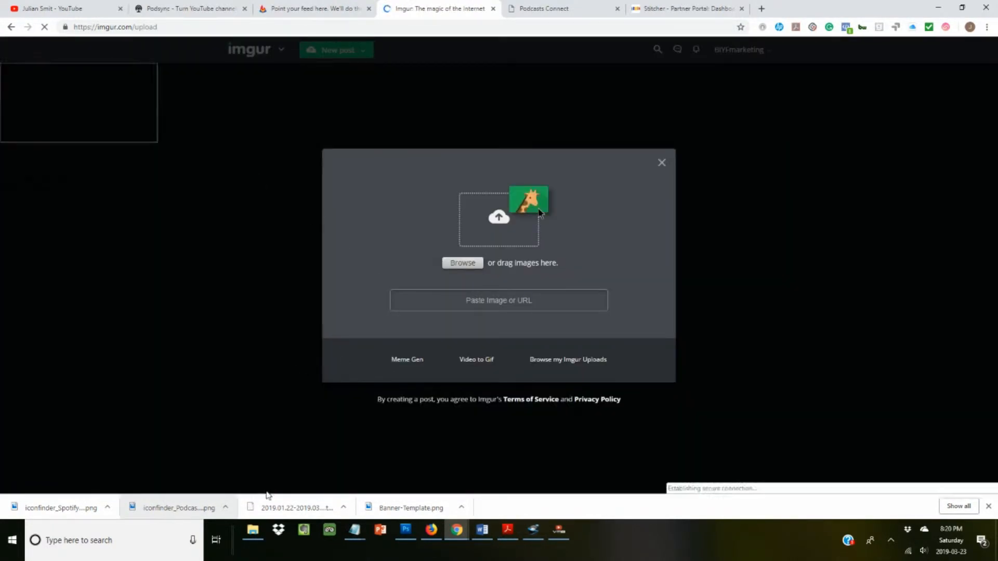
left_click(254, 533)
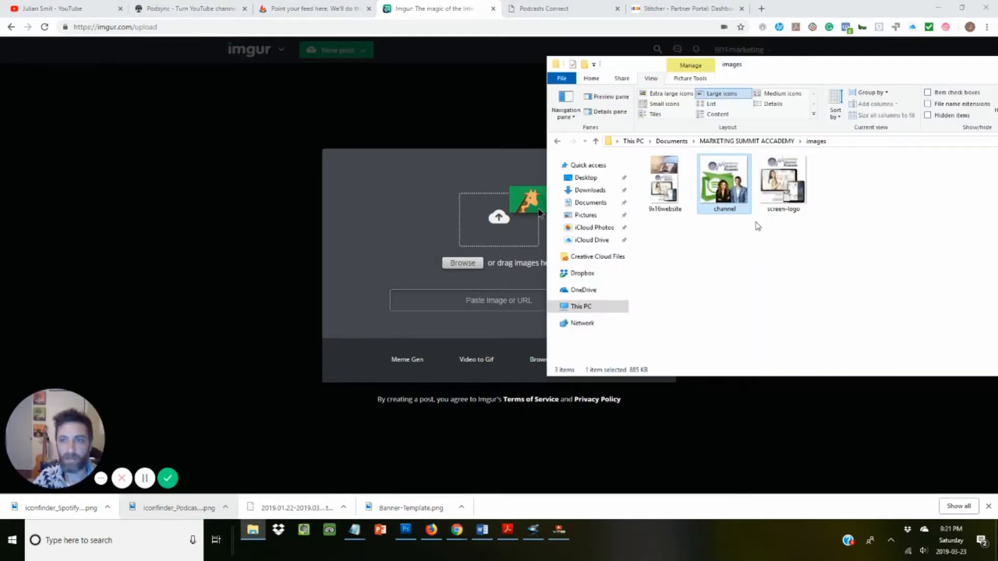
left_click_drag(726, 175, 479, 238)
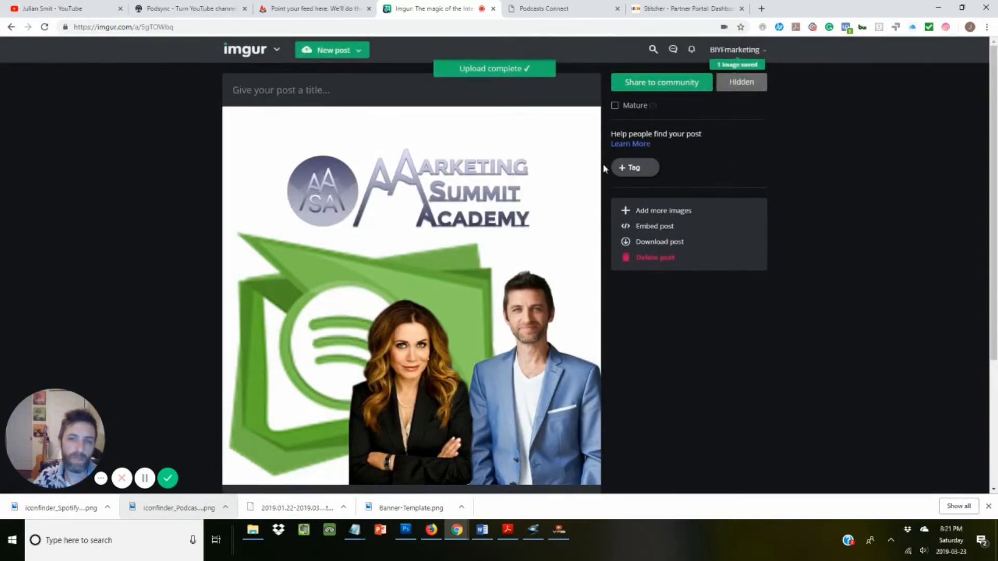
left_click(634, 167)
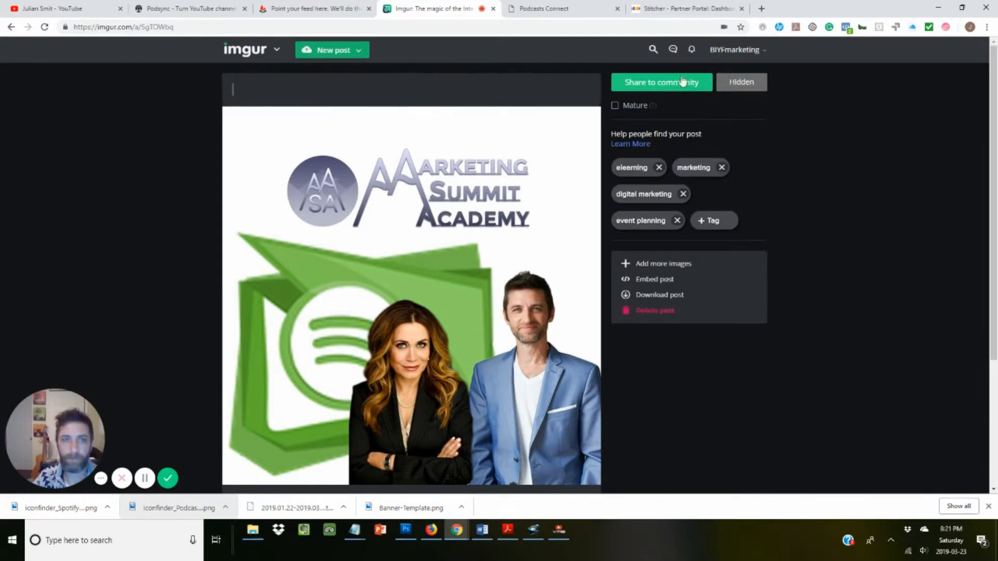
Copy the uploaded channel image's direct link from Imgur and enter it as the podcast image location in FeedBurner.
mouse_move(715, 54)
left_click(710, 71)
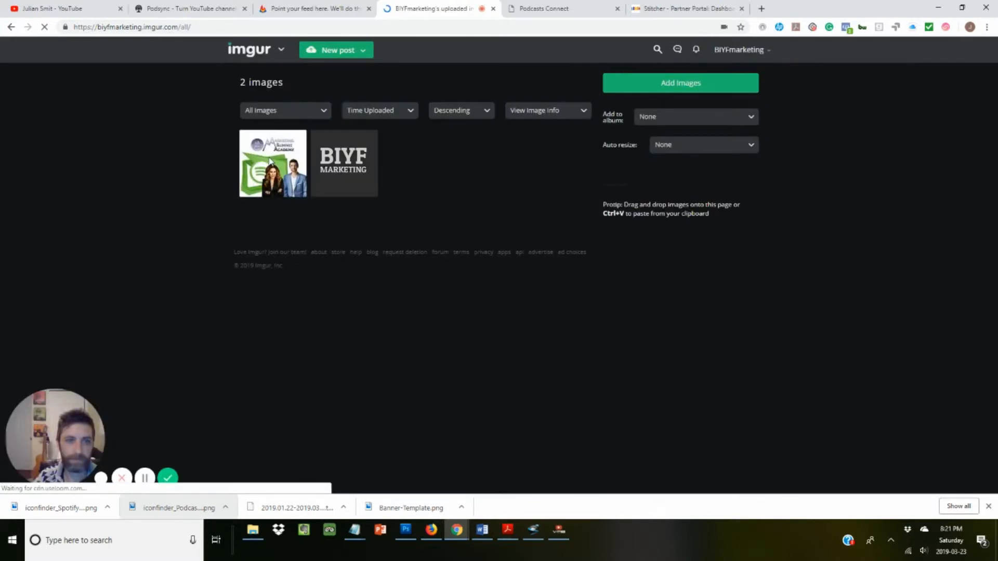
left_click(262, 163)
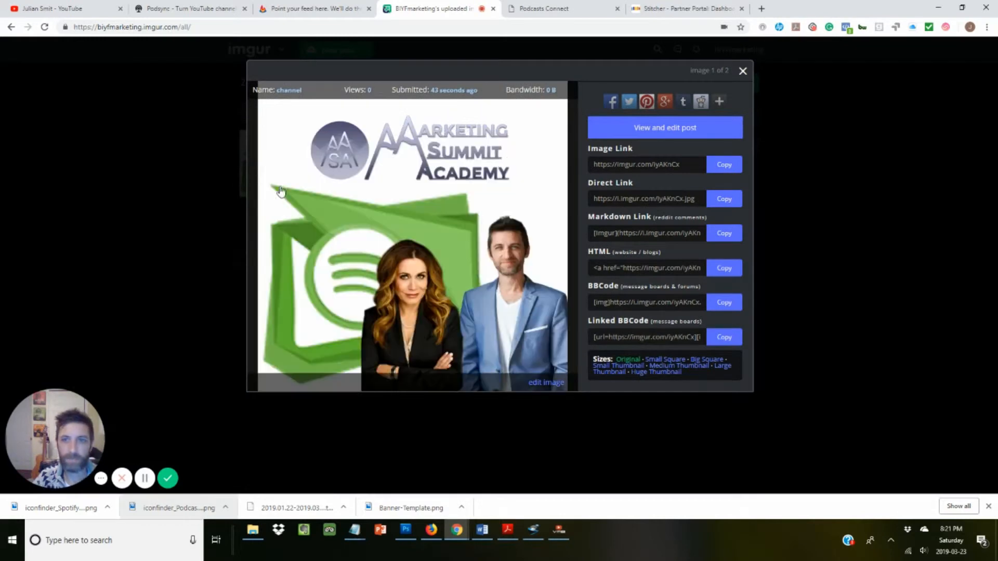
left_click_drag(594, 201, 706, 196)
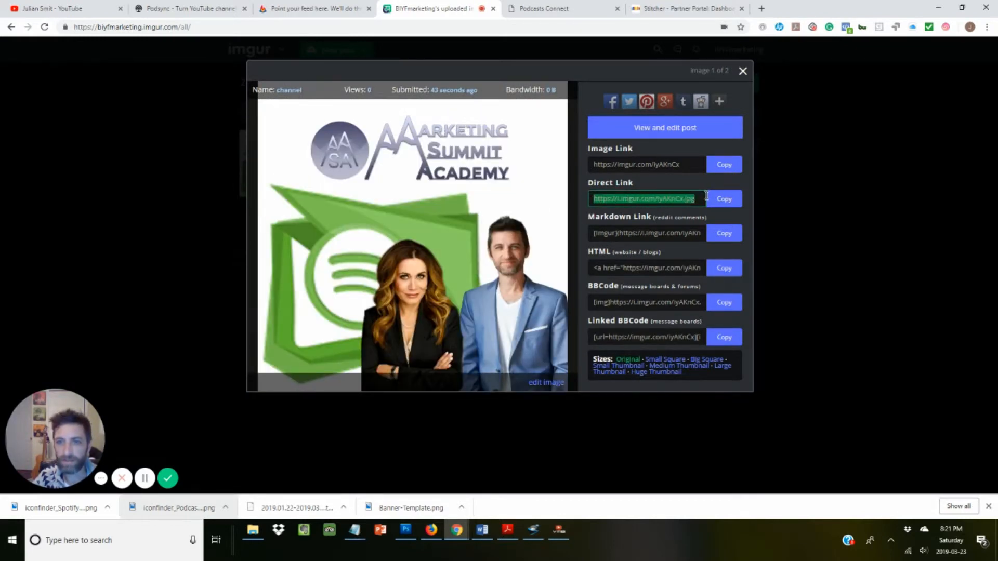
left_click(705, 195)
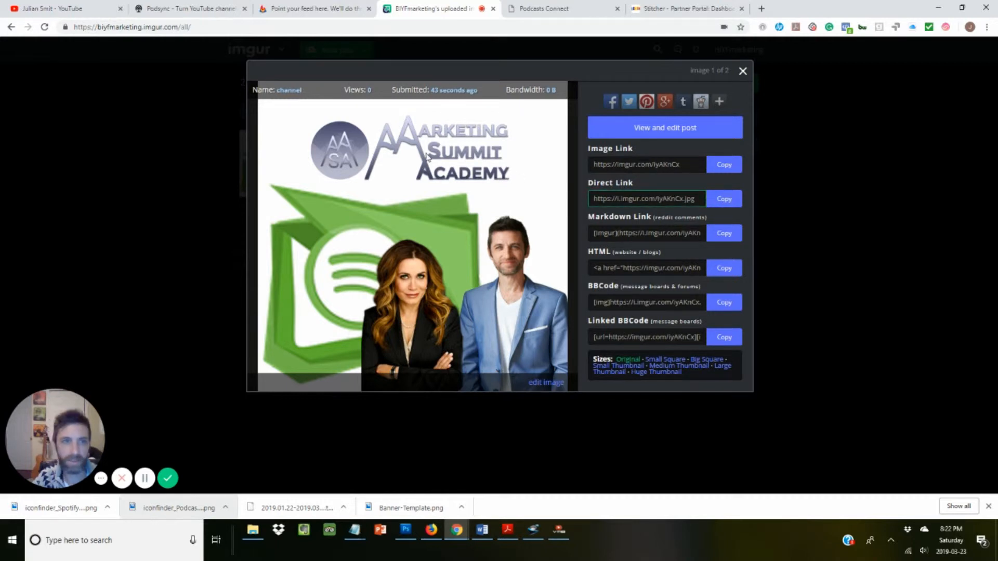
left_click(309, 8)
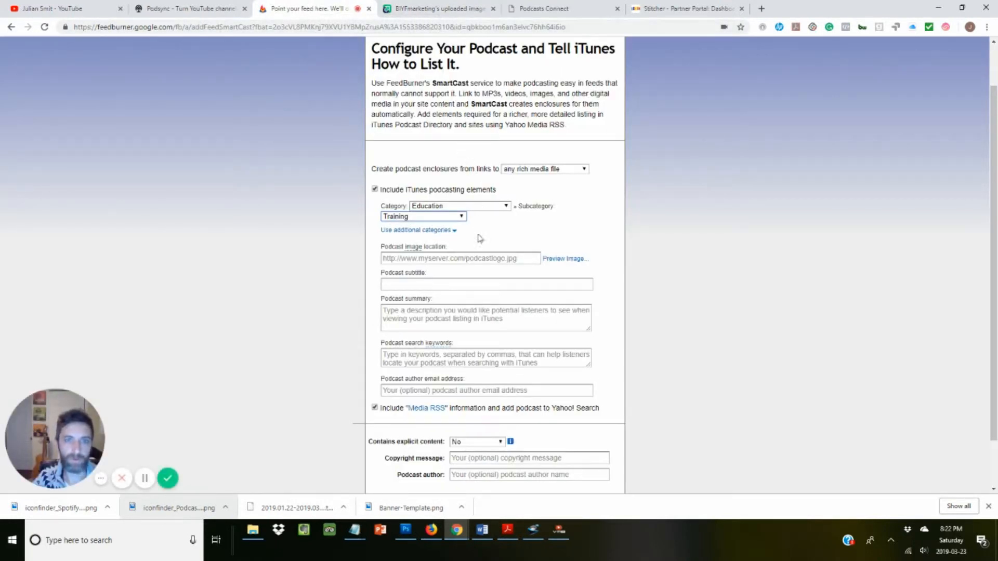
left_click(418, 259)
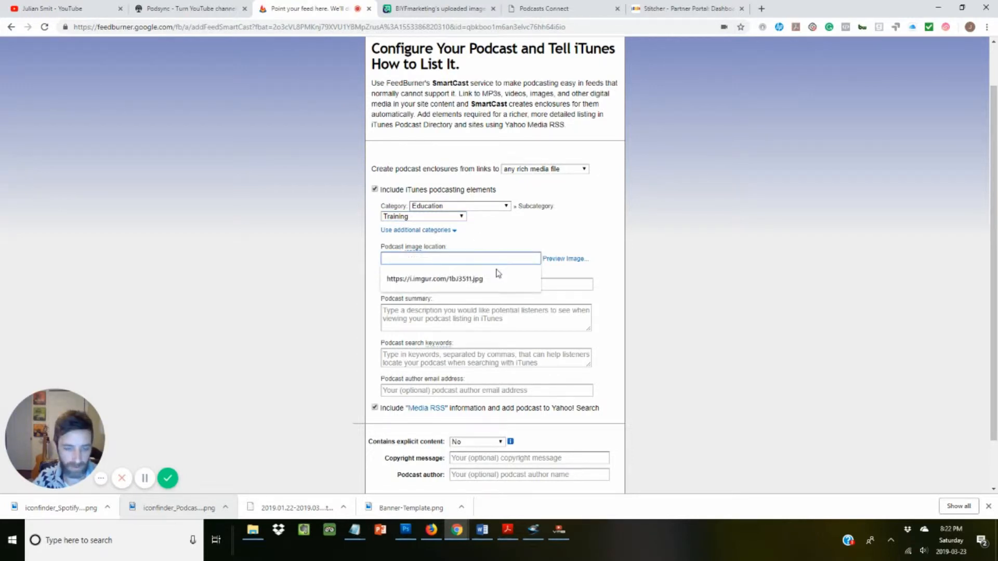
key("ctrl+v")
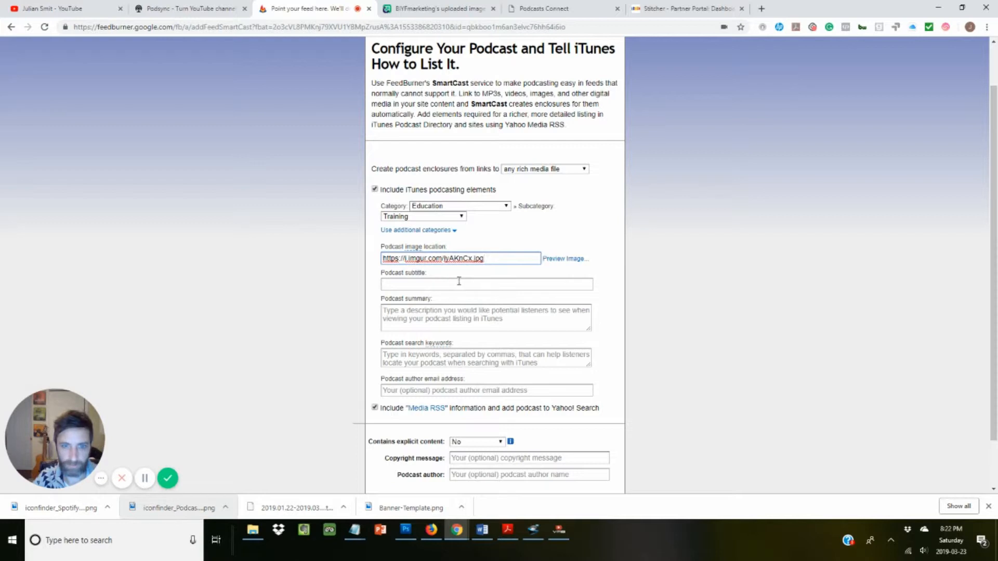
Set the podcast subtitle to "Online Training in Digital Marketing and Event Planning" and fill in the summary, search keywords and author e-mail.
left_click(390, 285)
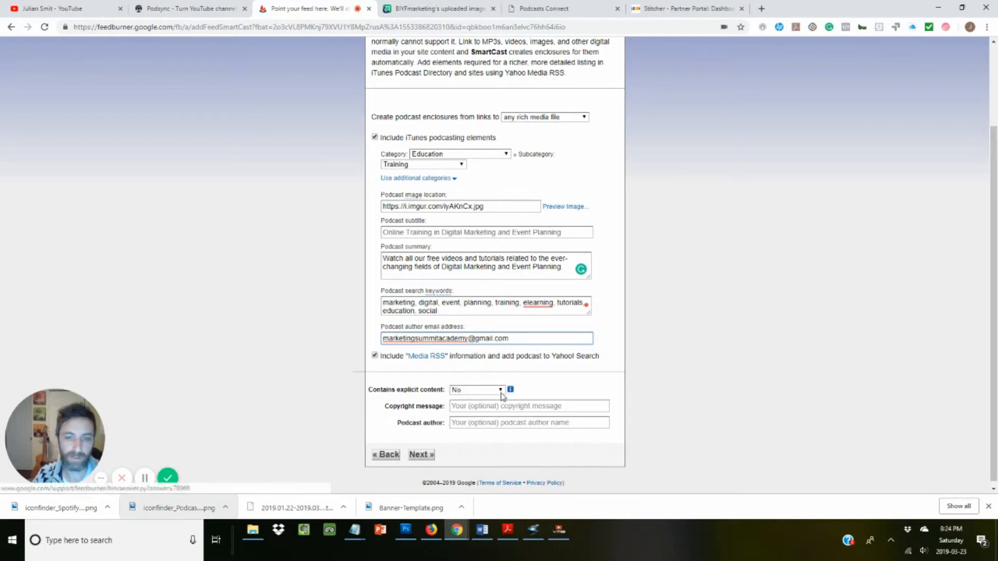
Set the copyright message and podcast author to "Marketing Summit Academy" and finish the feed setup with the default traffic statistics.
left_click(478, 408)
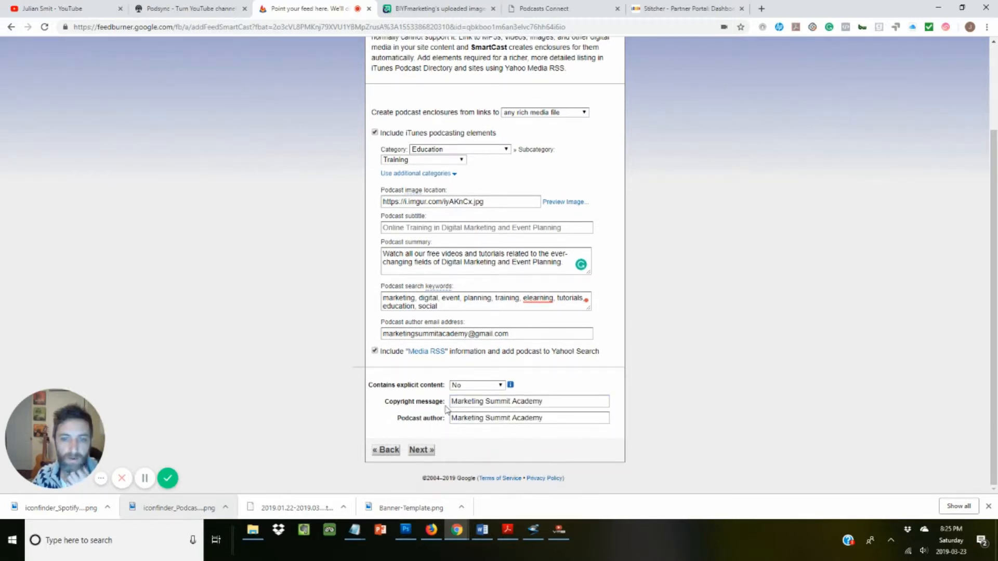
left_click(420, 450)
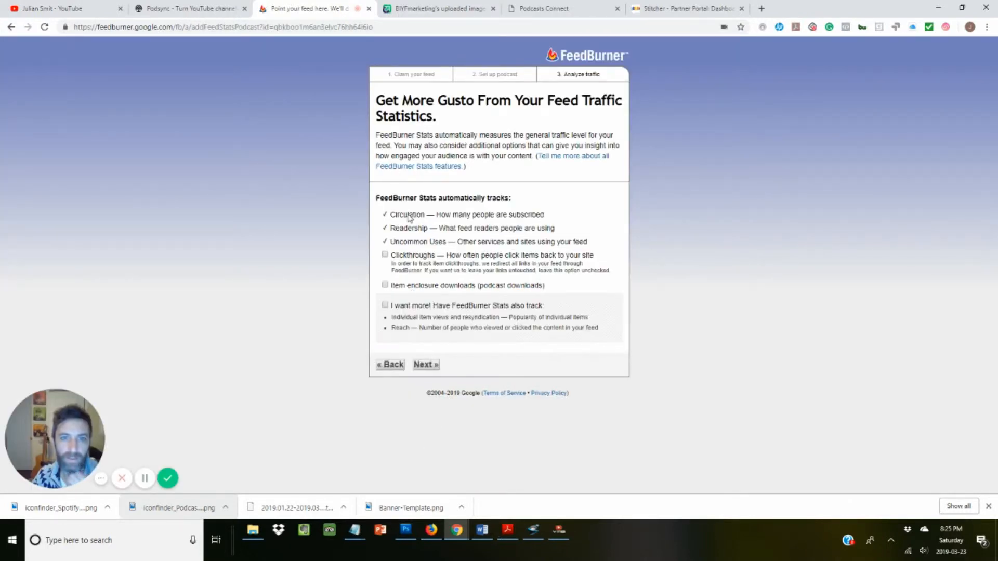
left_click(425, 365)
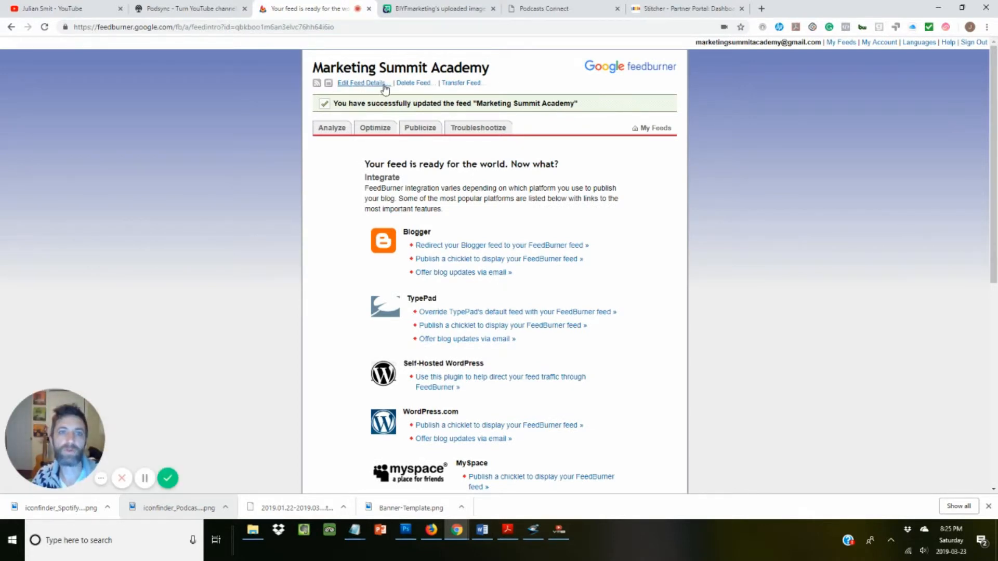
left_click(357, 84)
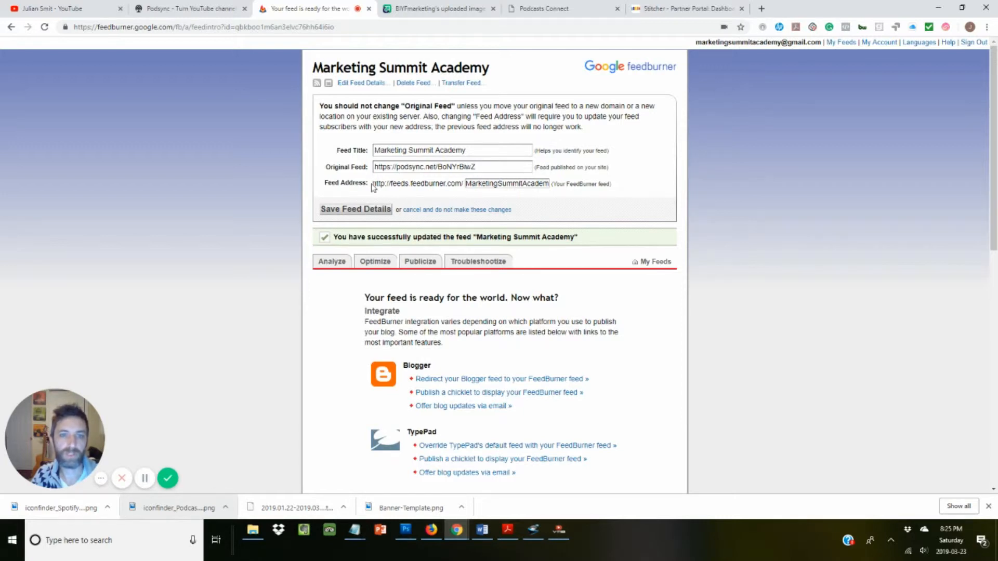
left_click_drag(372, 184, 464, 187)
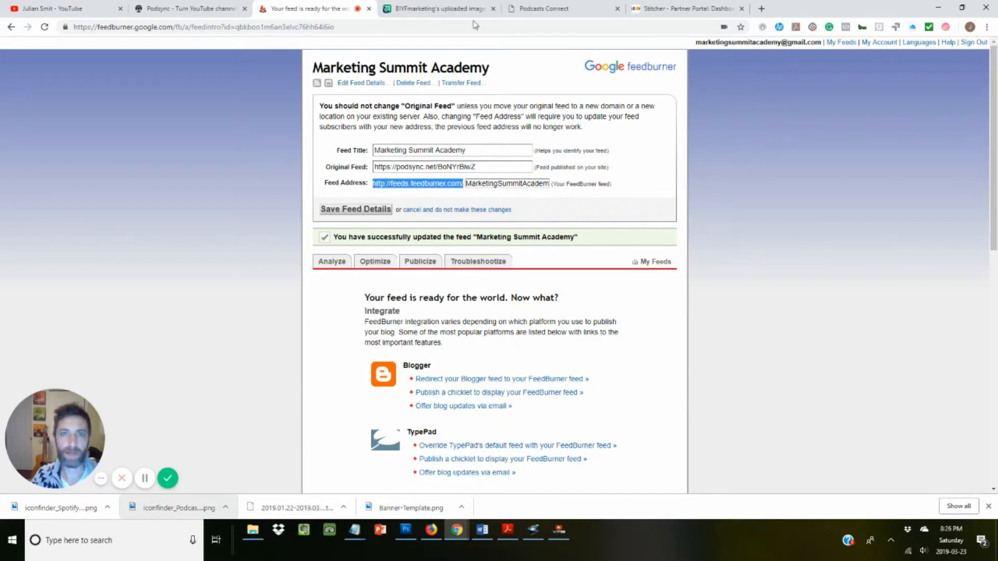
left_click(538, 18)
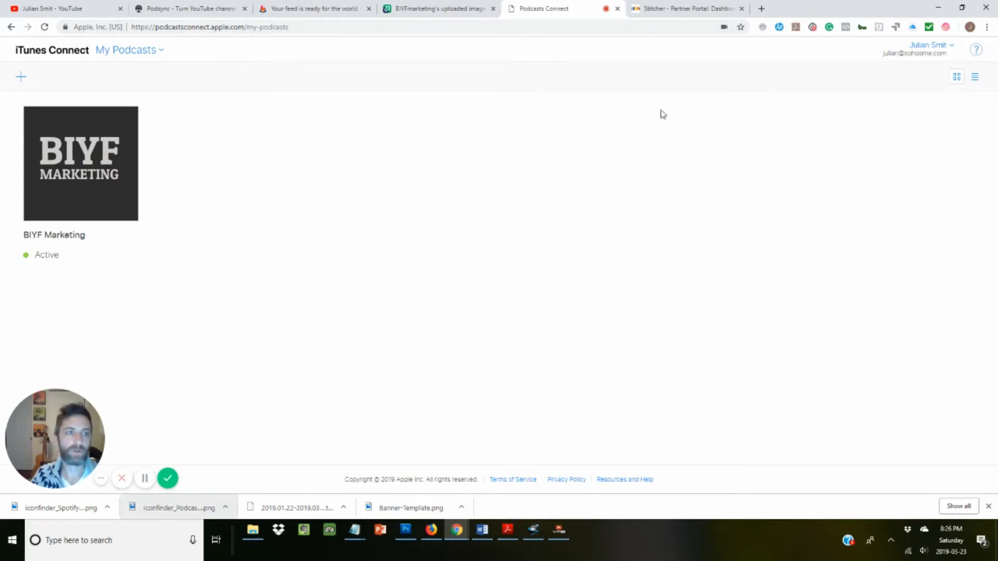
left_click(22, 79)
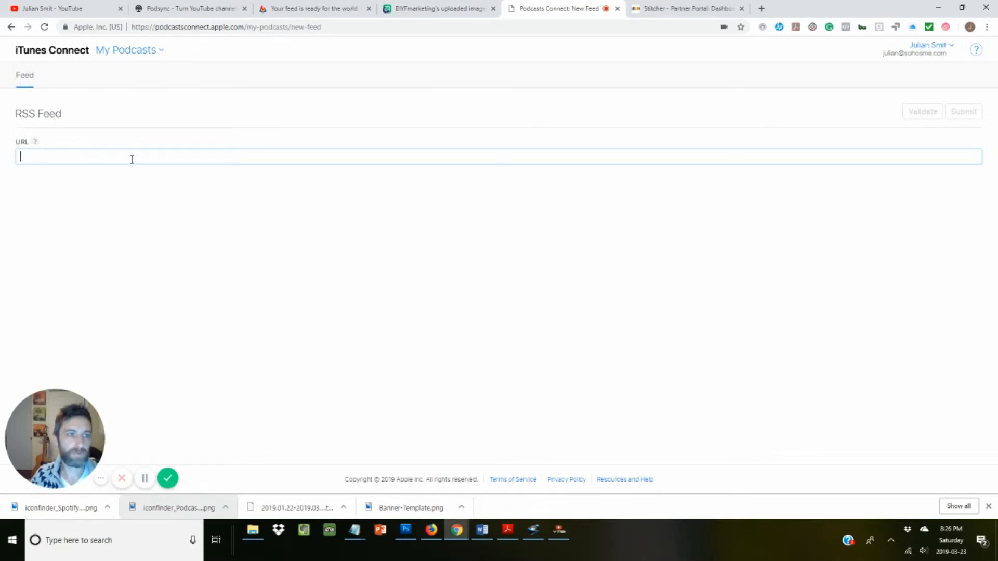
key("ctrl+v")
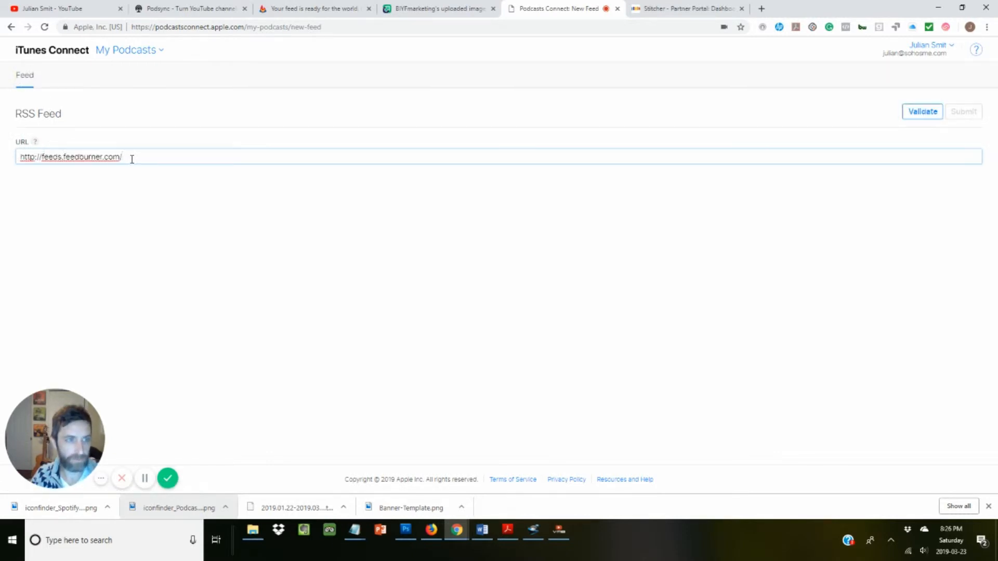
Copy "MarketingSummitAcademy" from the FeedBurner feed address, append it to the RSS URL in Podcasts Connect, and validate the feed.
left_click(312, 10)
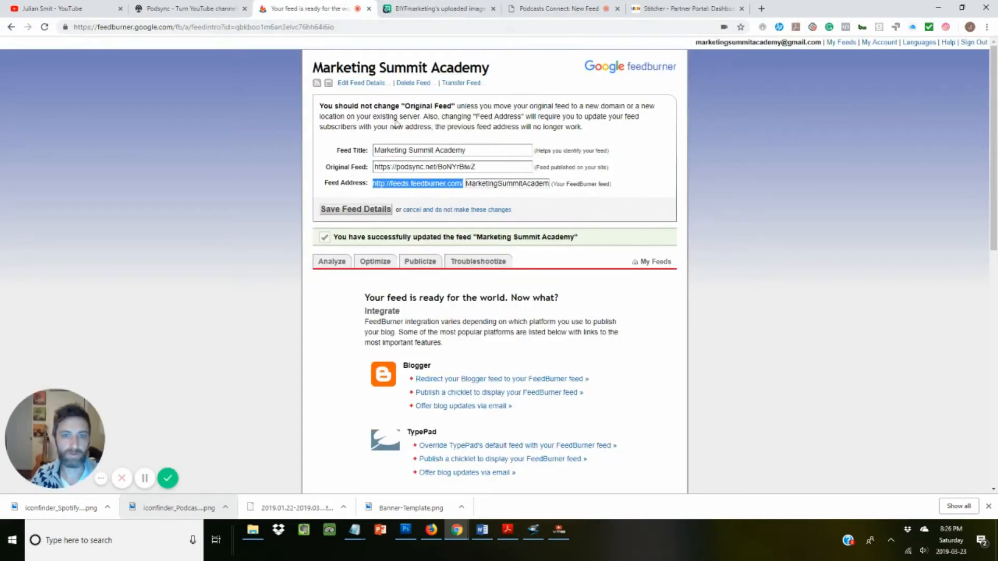
left_click(469, 184)
left_click_drag(467, 184, 570, 181)
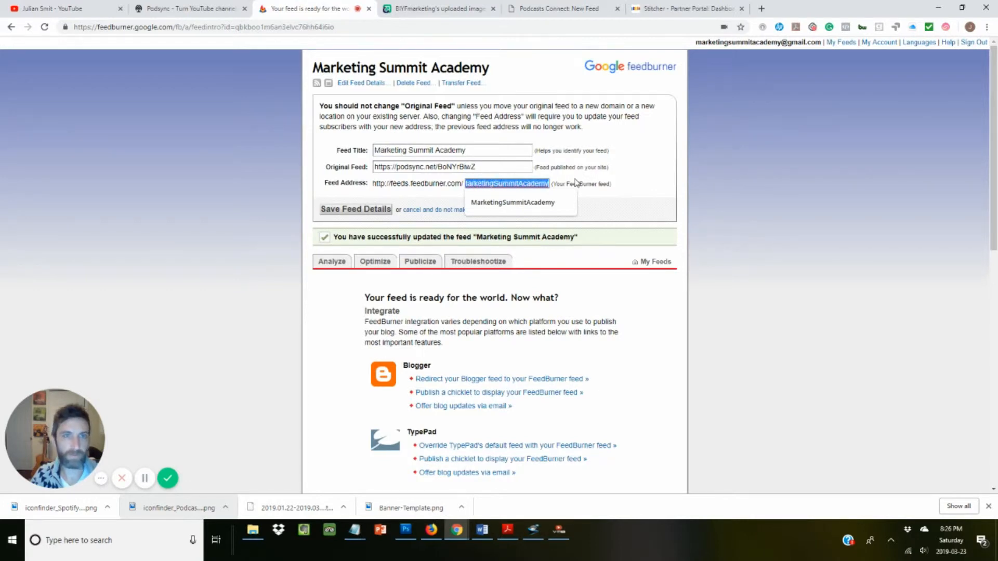
left_click(559, 8)
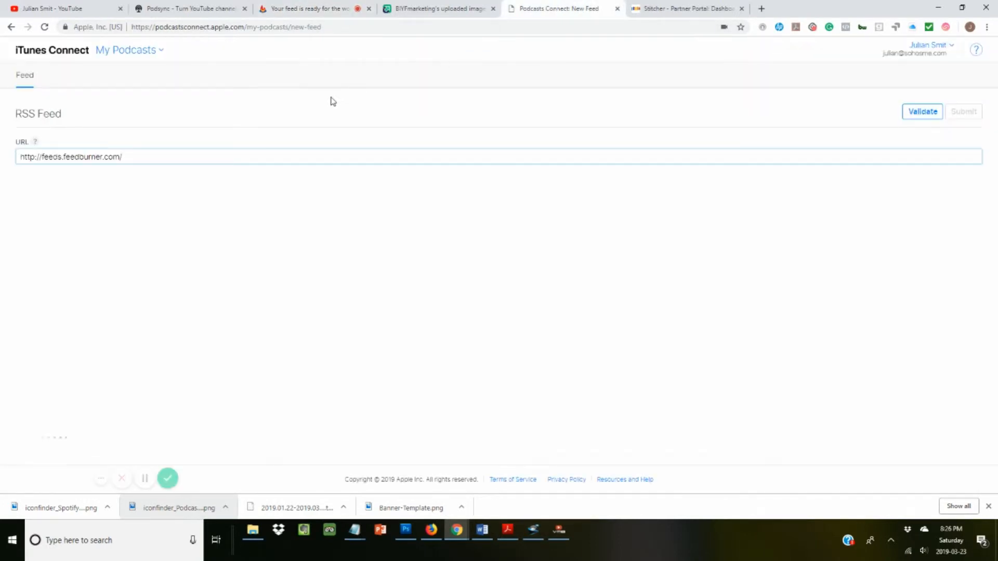
key("ctrl+v")
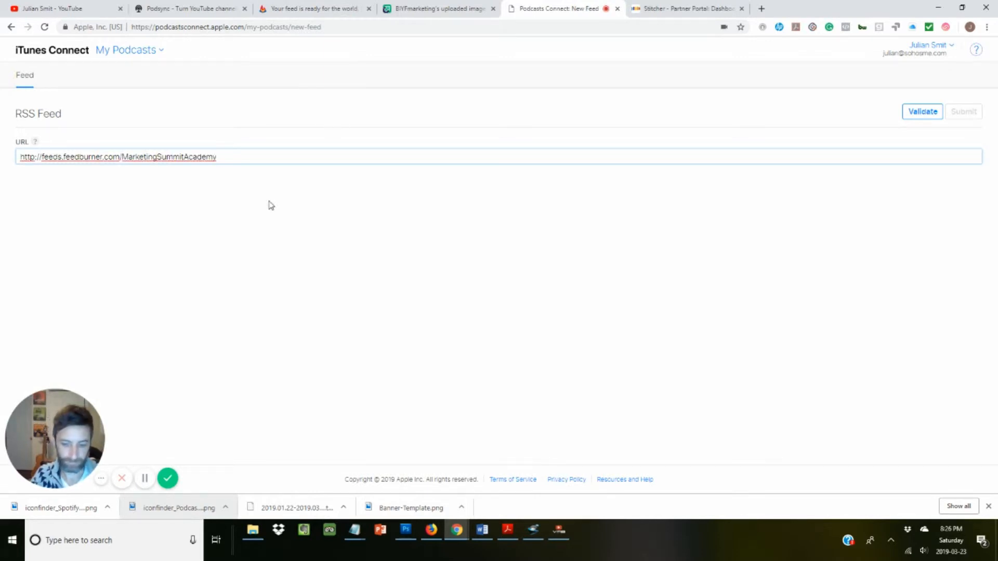
key("Return")
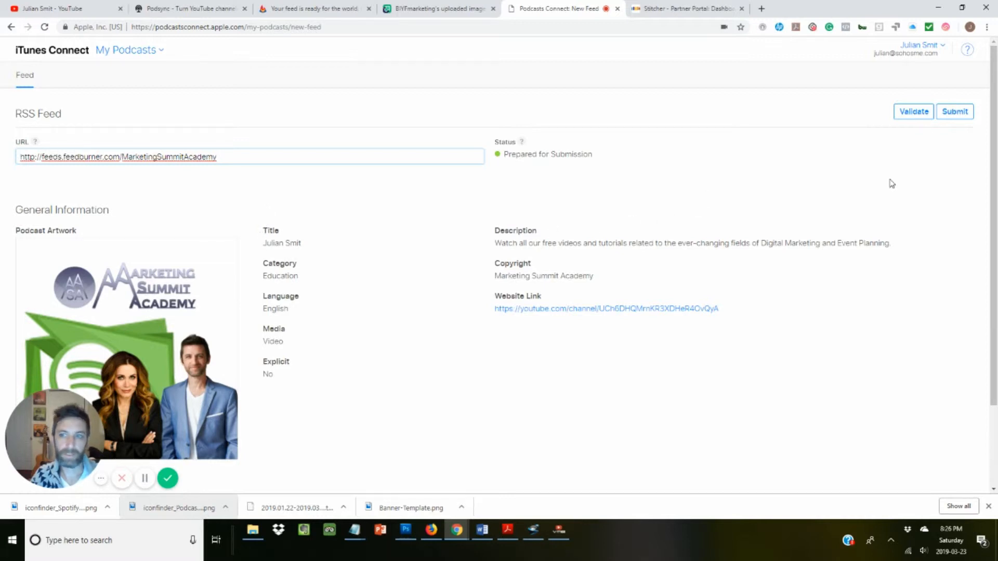
Check the podcast's general information and episodes, and submit the feed to Apple for review.
scroll(487, 311, "down", 2)
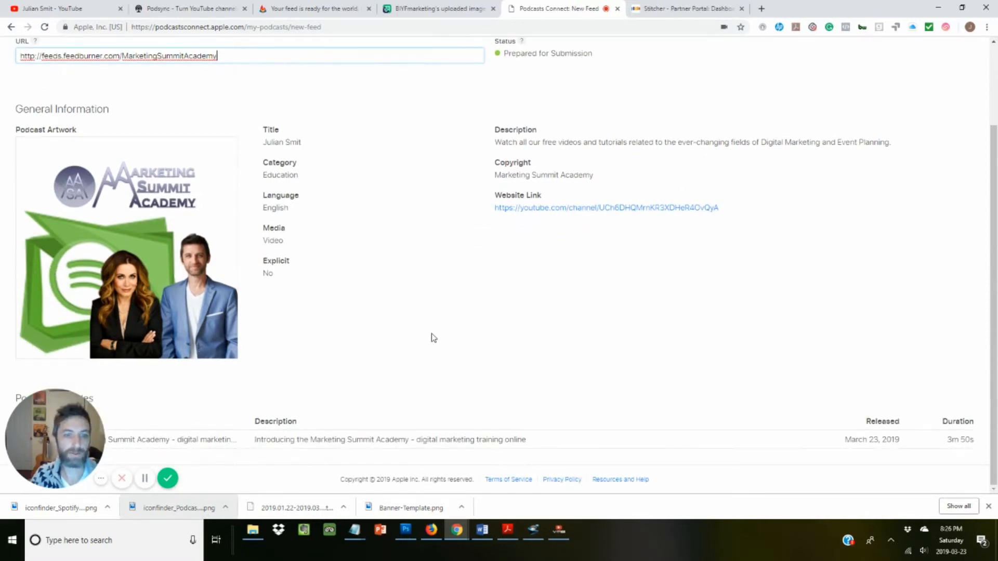
scroll(430, 337, "up", 2)
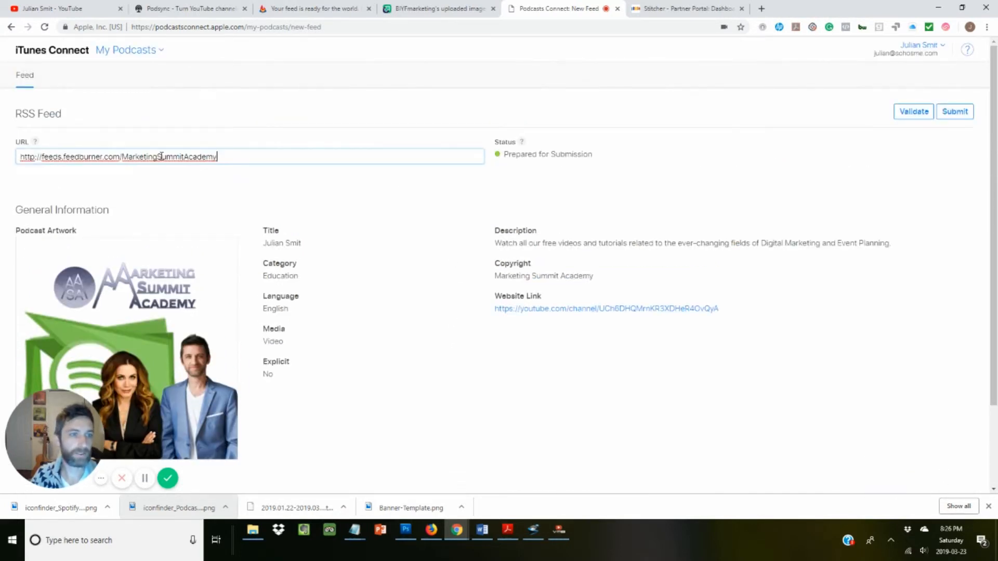
scroll(520, 279, "down", 2)
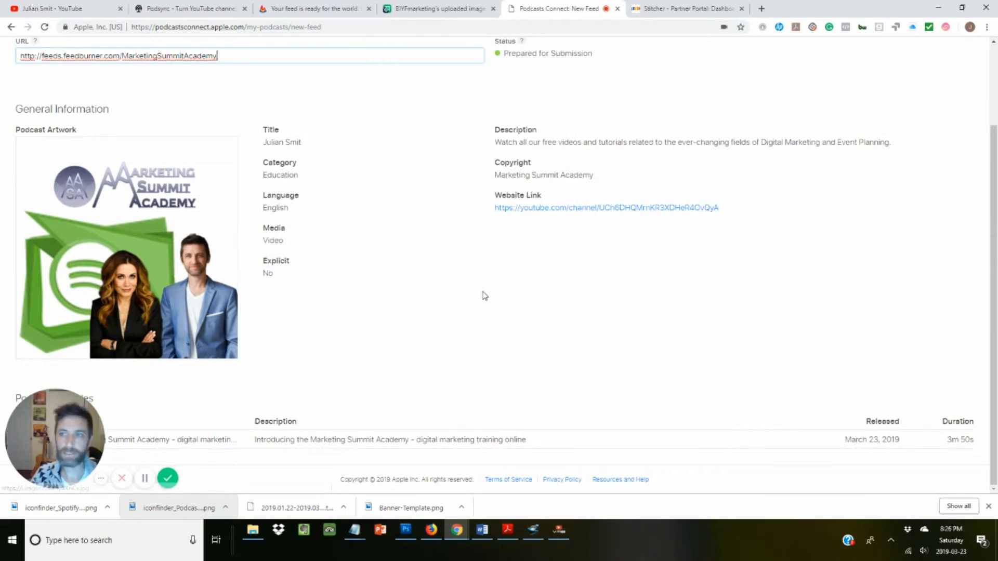
scroll(484, 294, "up", 2)
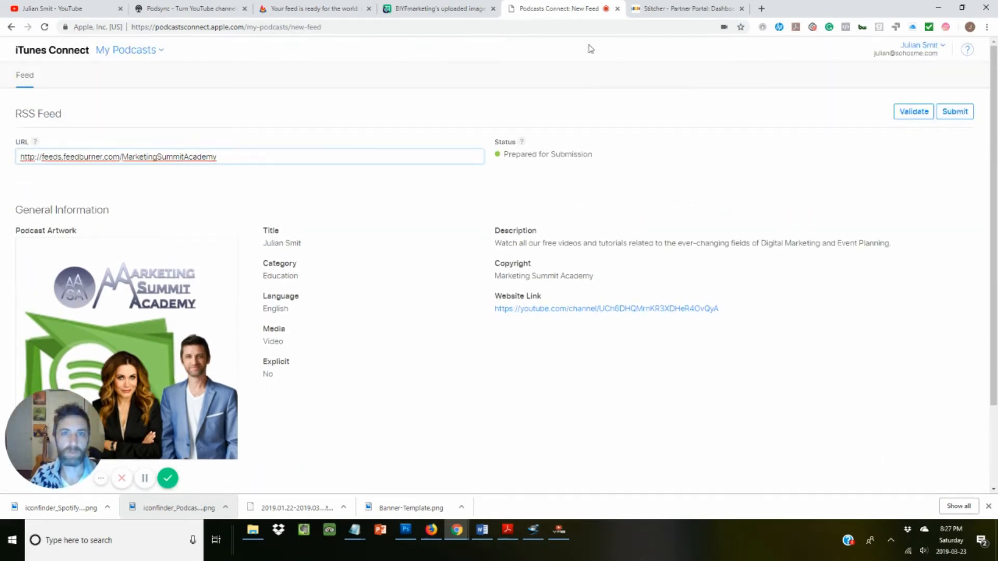
left_click(953, 117)
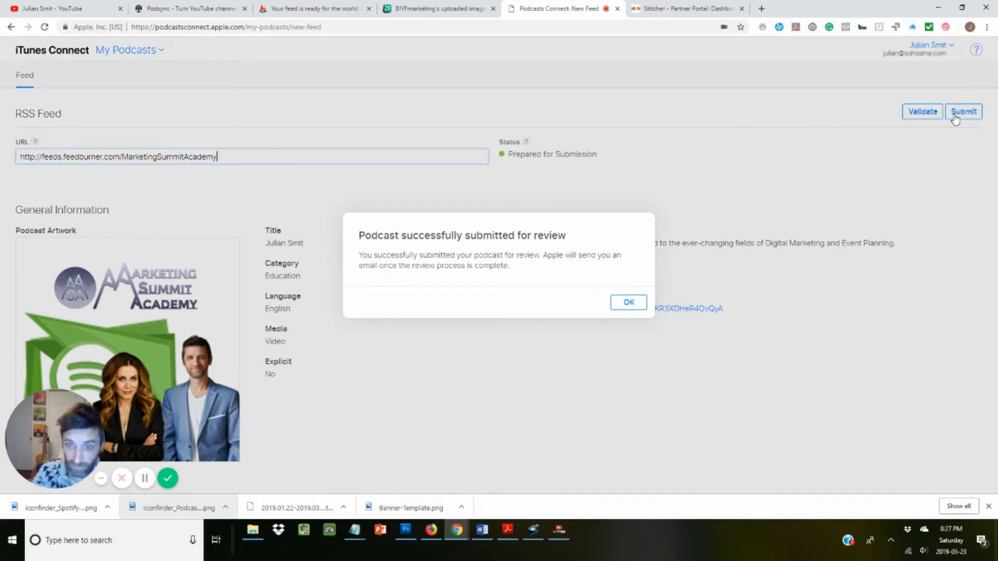
left_click(628, 303)
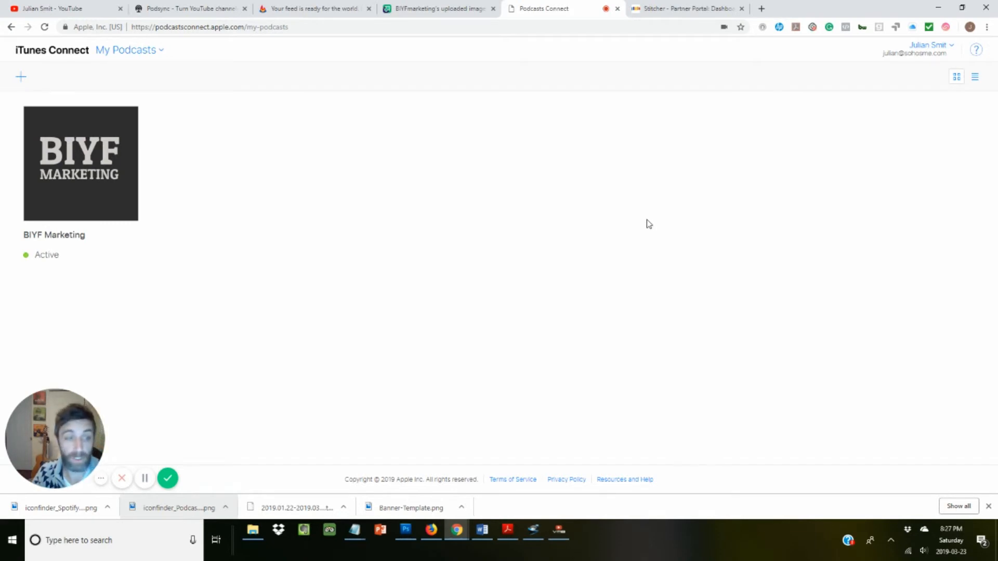
Switch to the Stitcher partner portal and open the form for adding a new show.
key("ctrl+Tab")
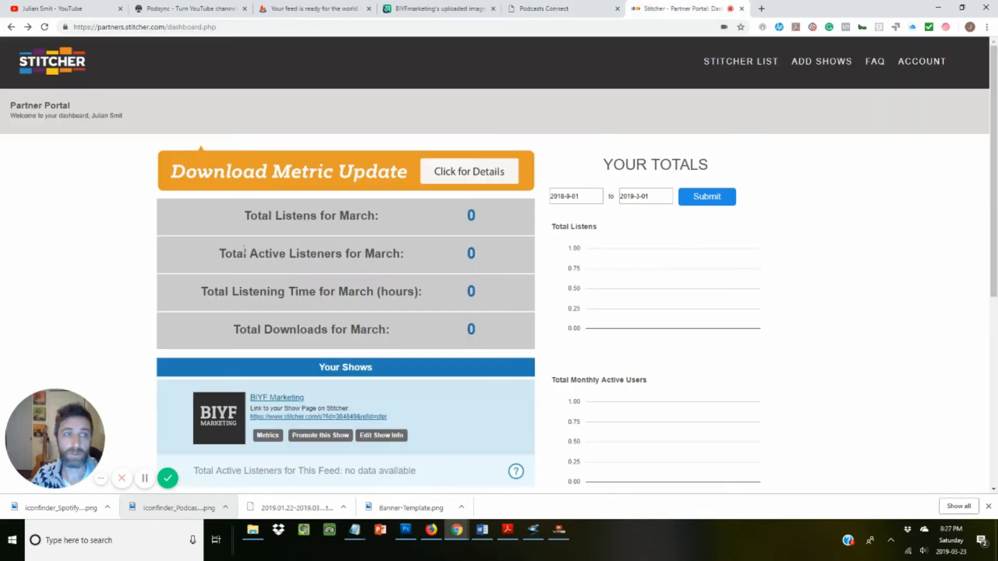
left_click(821, 62)
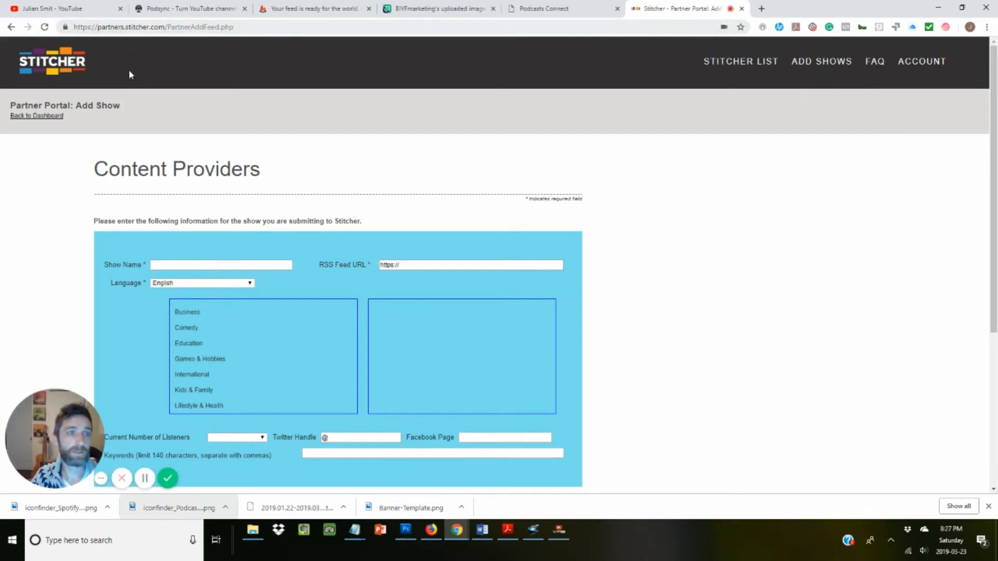
scroll(157, 206, "down", 2)
scroll(154, 201, "down", 1)
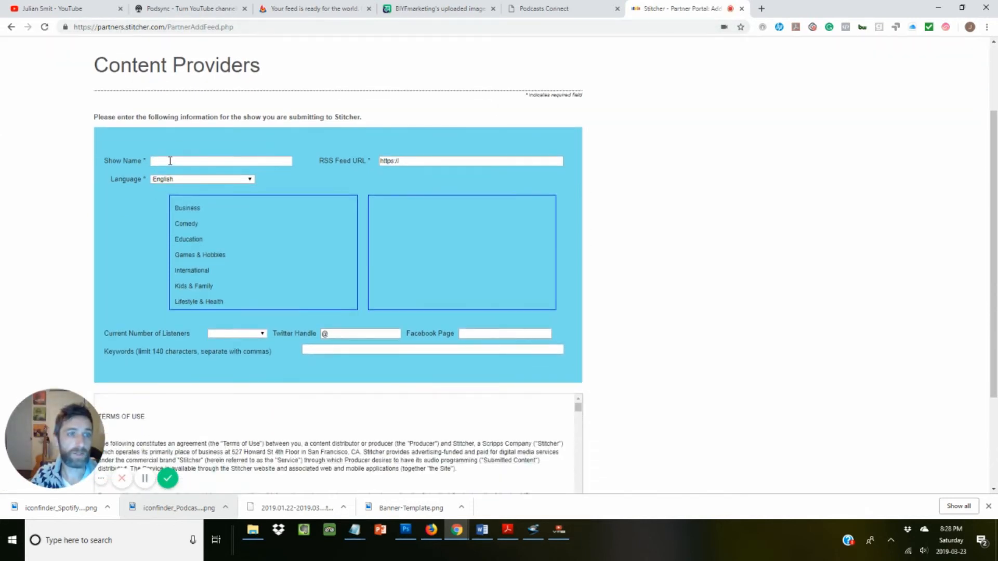
Enter "Marketing Summit Academy" as the show name in the Stitcher form.
left_click(169, 161)
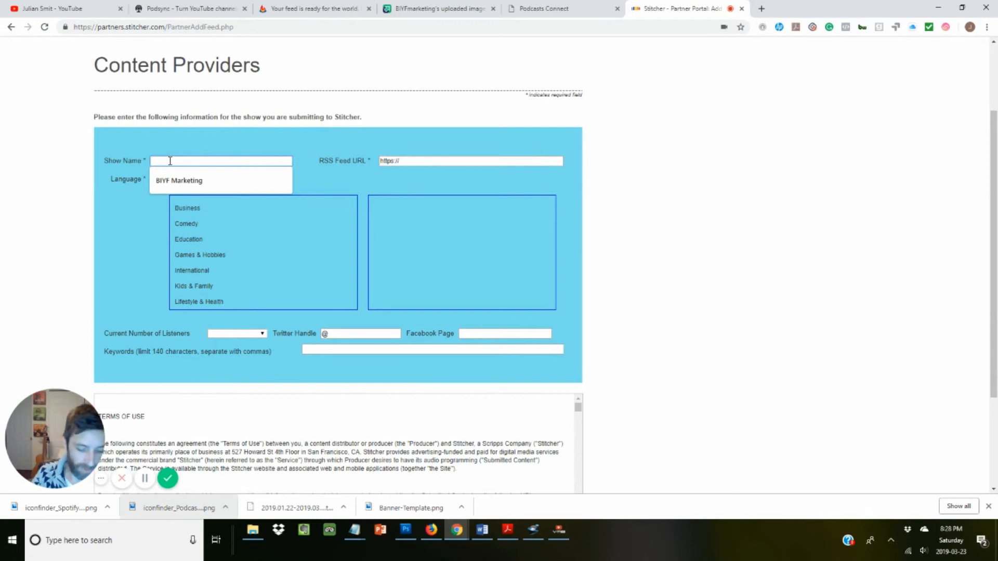
type("Marke")
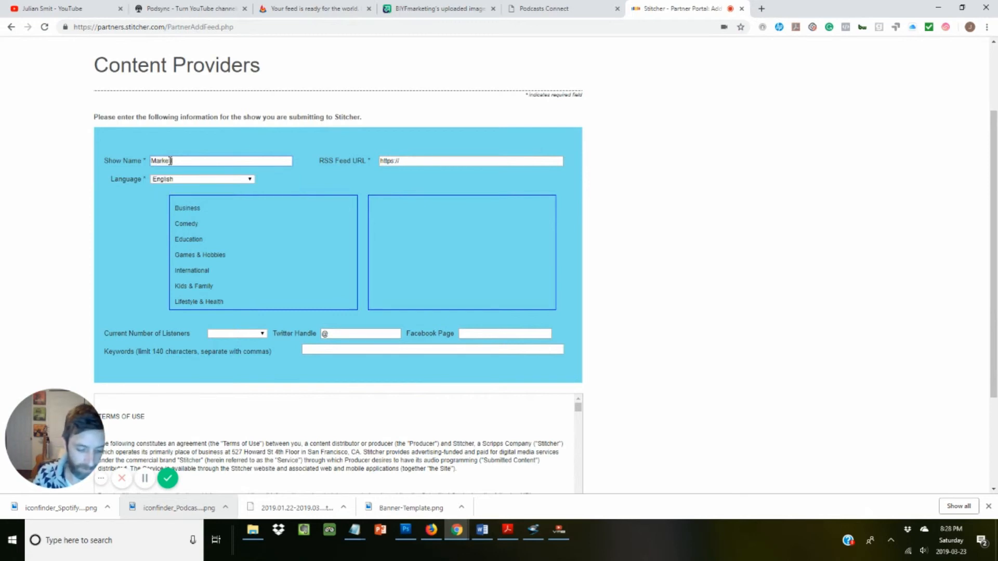
type("ting Summ")
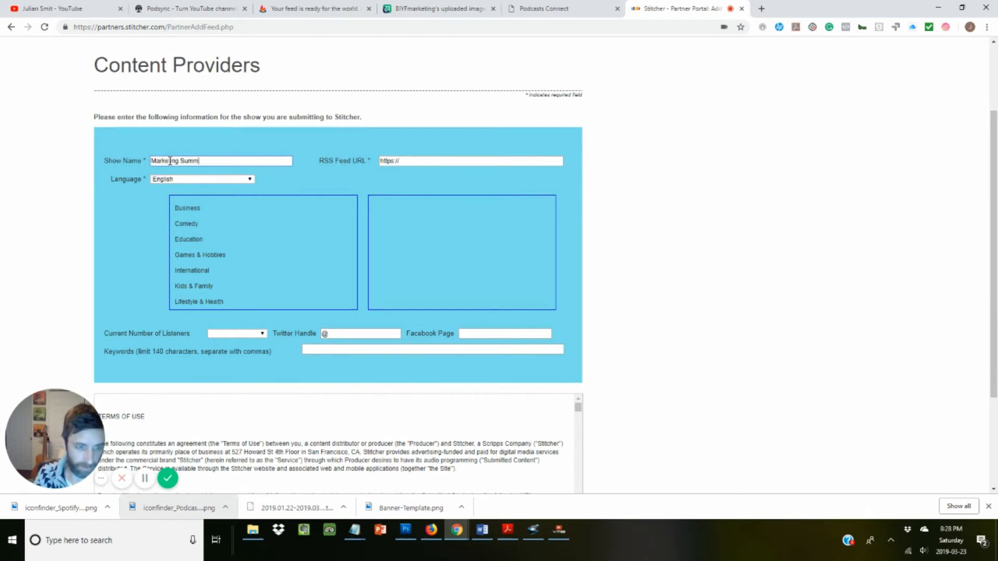
type("it Academy")
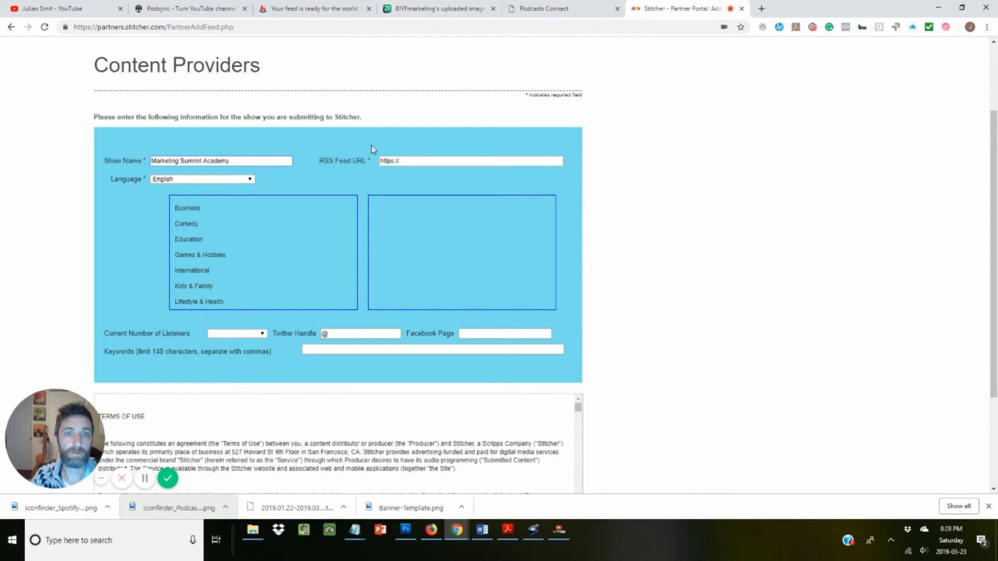
left_click(353, 11)
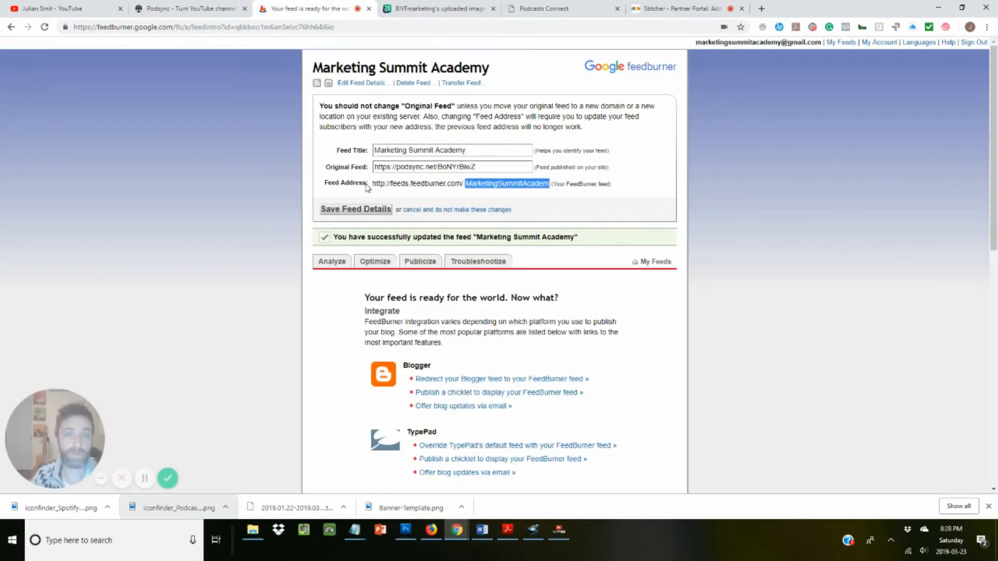
left_click_drag(373, 185, 464, 183)
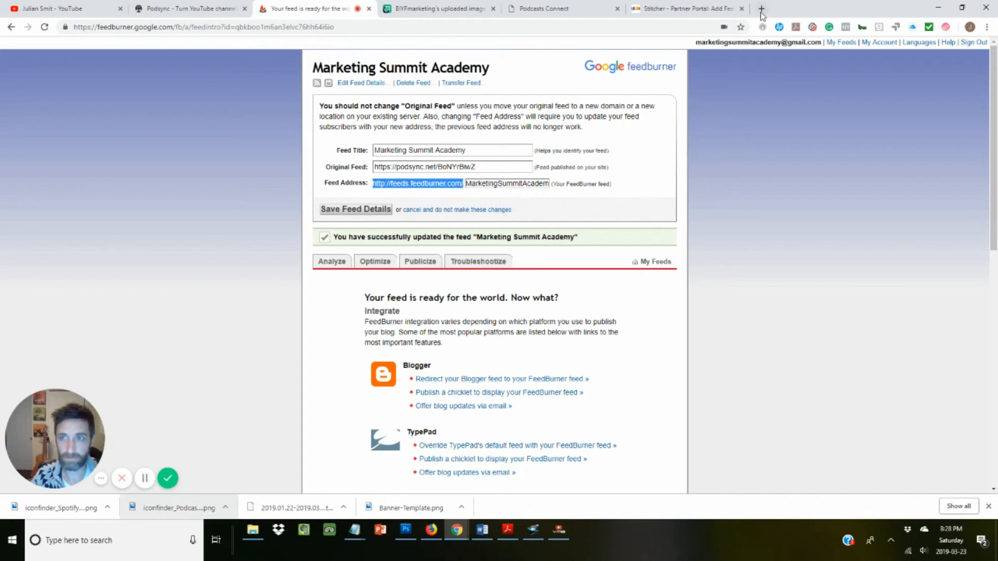
left_click(672, 9)
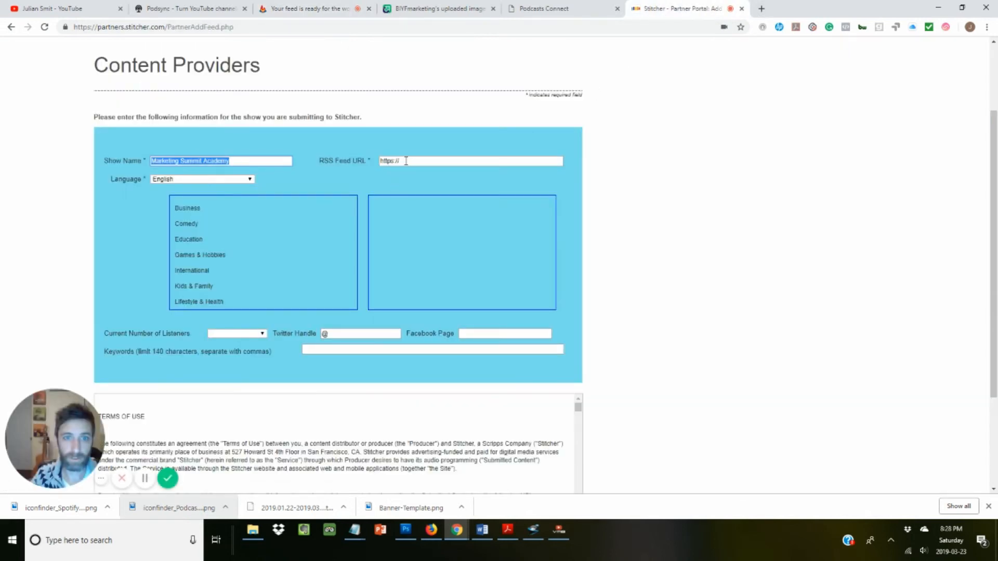
key("Tab")
type("http://feeds.feedburner.com/BIYFmarketing")
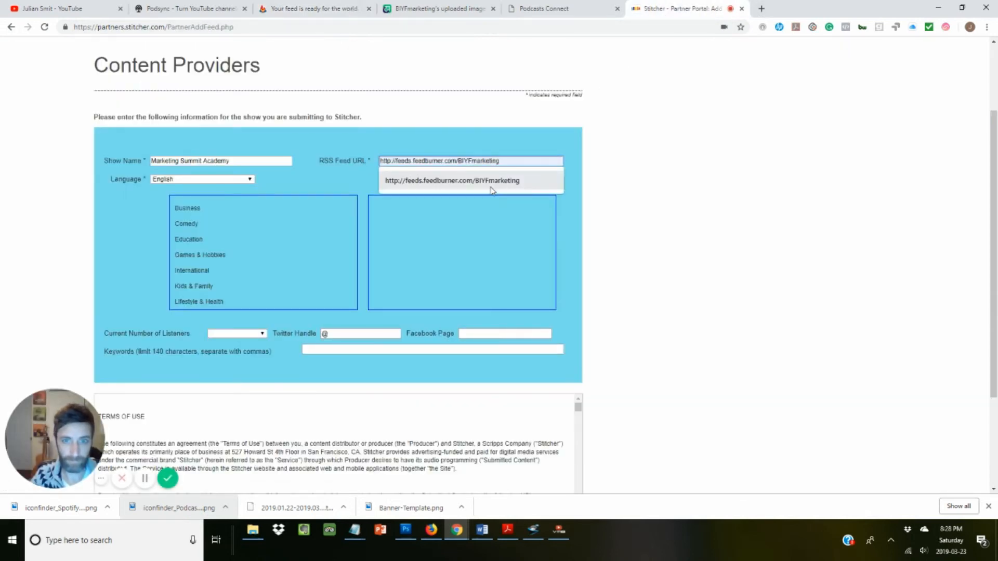
key("ctrl+BackSpace")
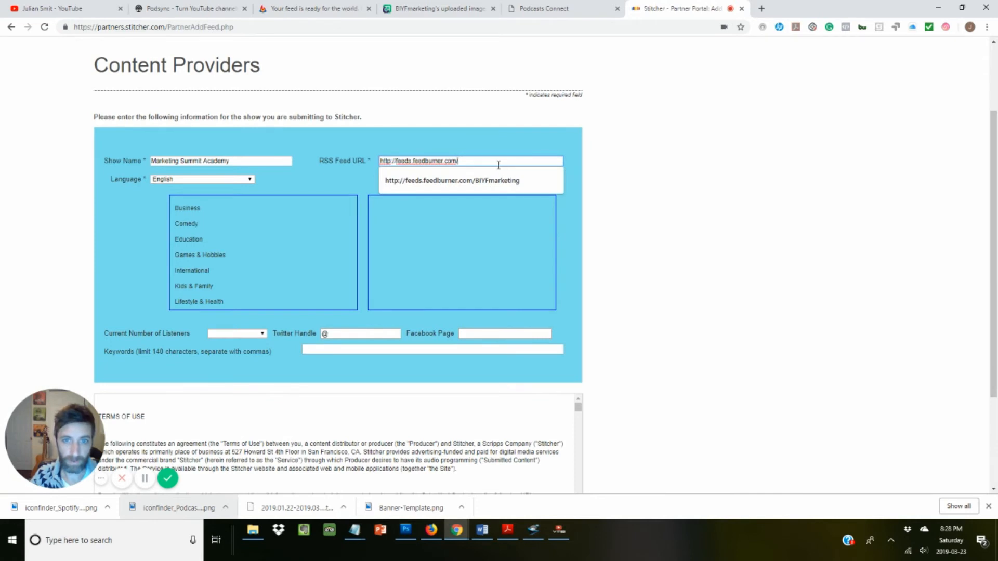
Copy "MarketingSummitAcademy" from the FeedBurner feed address and append it to the RSS feed URL in the Stitcher form.
left_click(400, 10)
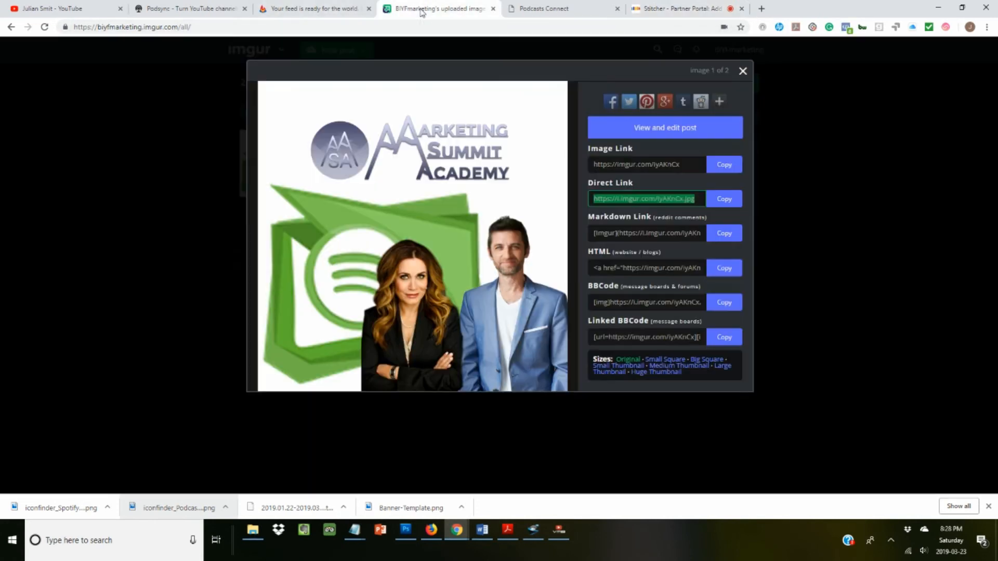
left_click(333, 12)
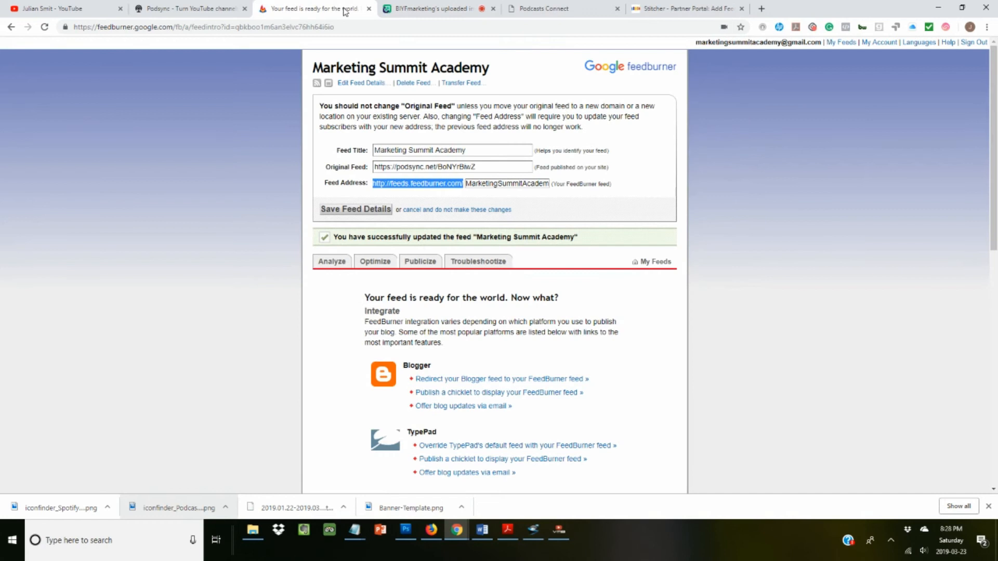
double_click(468, 185)
key("ctrl+c")
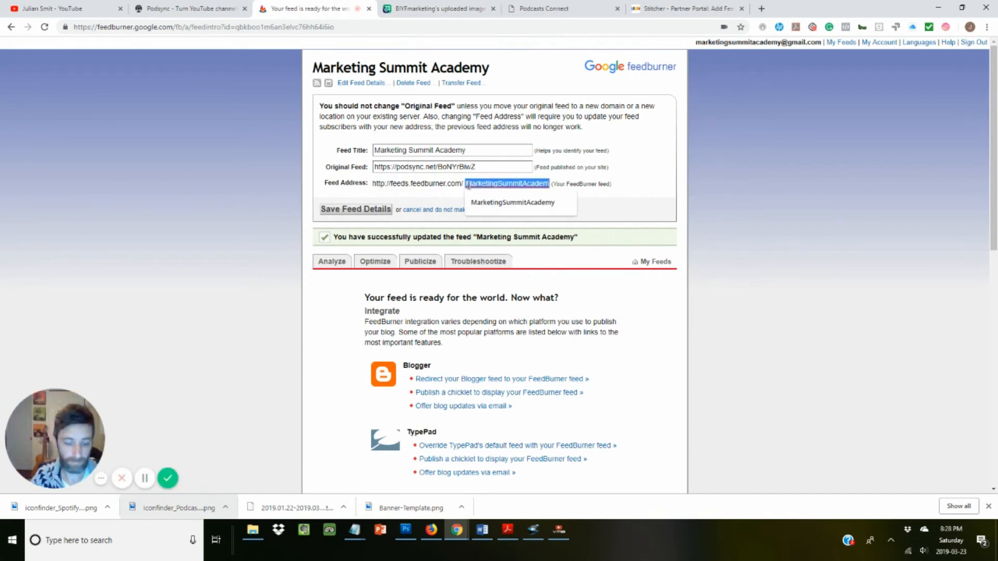
left_click(672, 11)
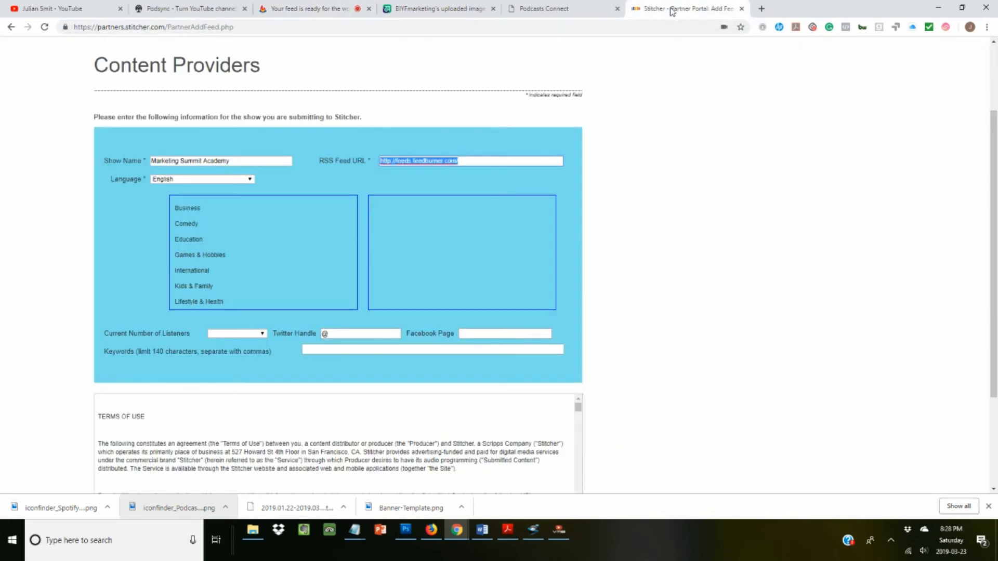
left_click(468, 160)
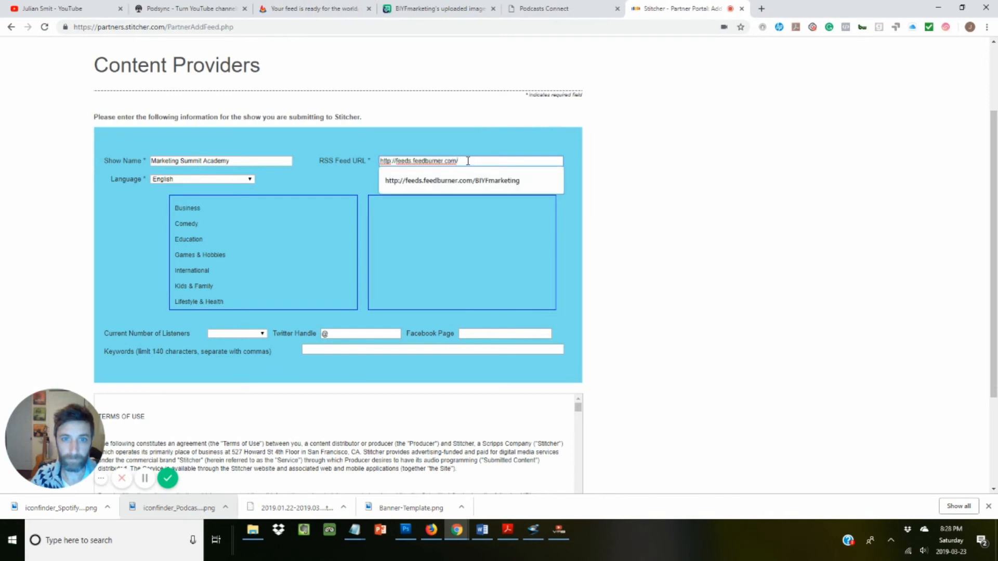
key("ctrl+v")
Choose Education as the show's genre and paste the marketingsummitacademy Facebook address as its Facebook page.
left_click(186, 207)
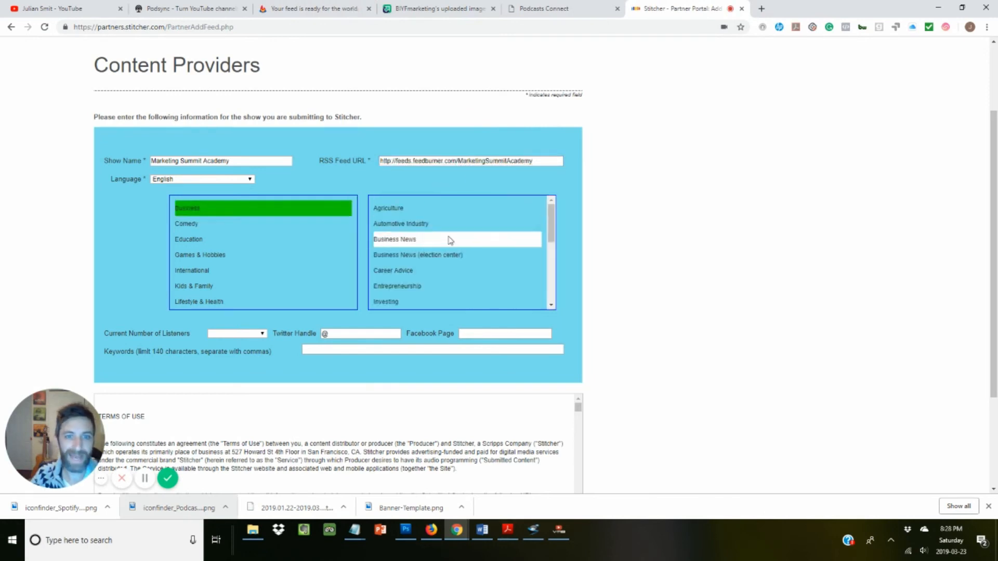
left_click(225, 240)
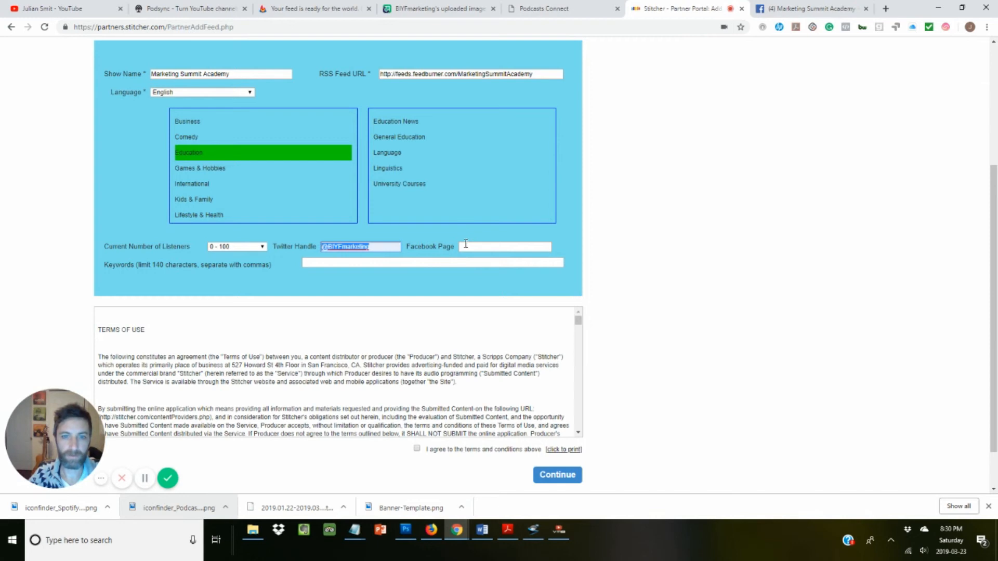
left_click(466, 245)
key("ctrl+v")
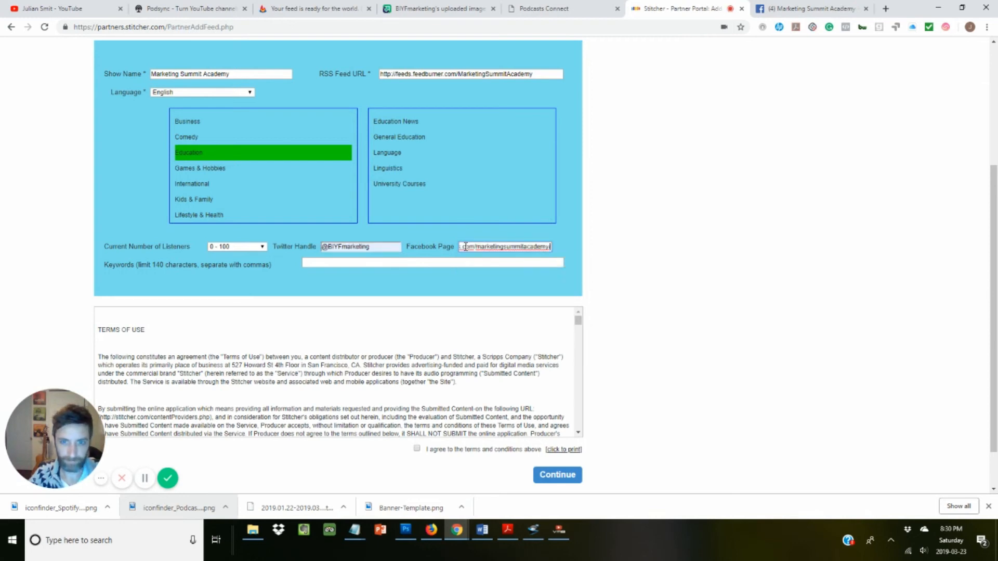
Enter the show's keywords as "edu, academy, marketing, mastermind, training, event, planning, wedding, elearning".
left_click(346, 263)
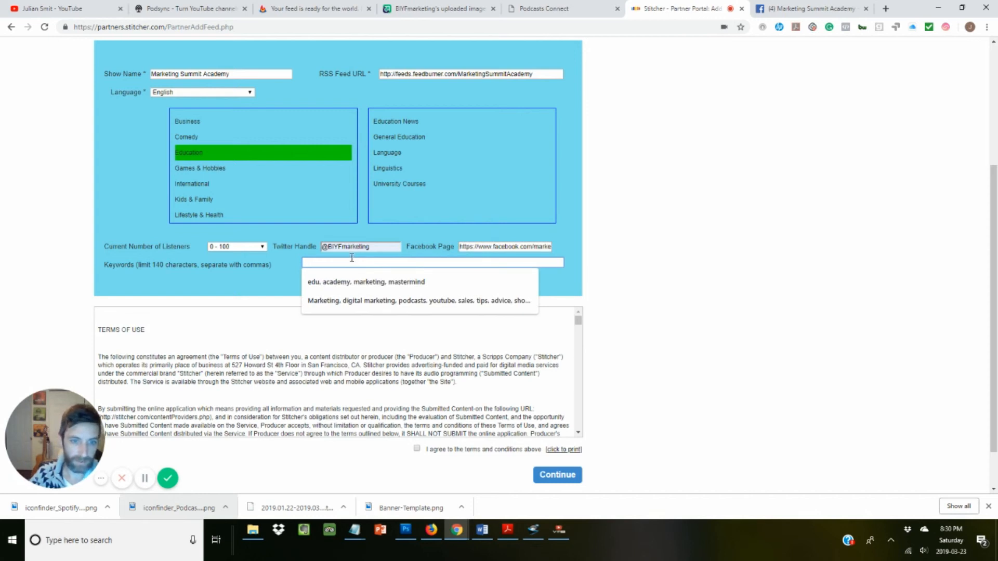
type("edu, academy, marketing, mastermind, training, event, planning, wedding, ele")
type("ing")
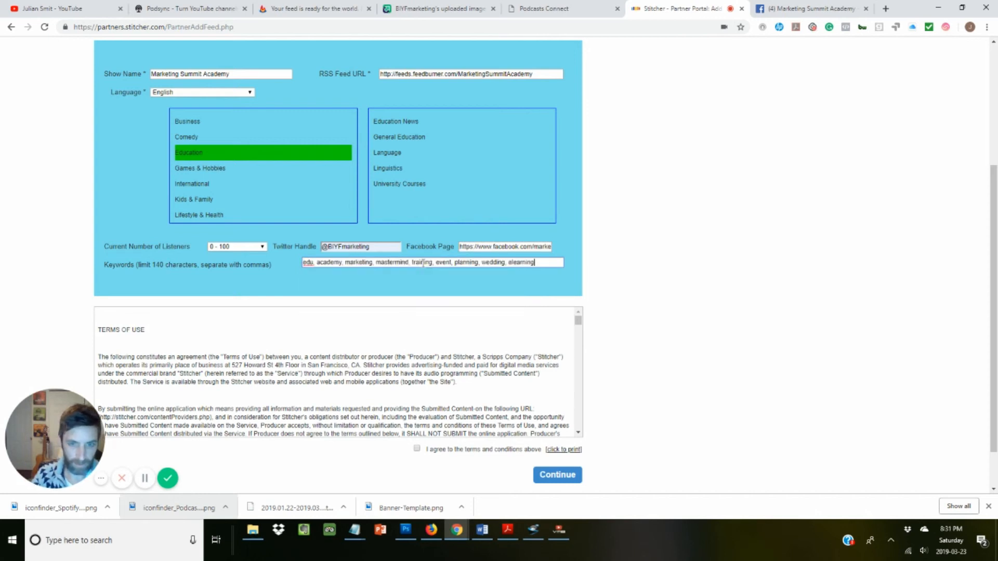
Look through Stitcher's terms of use and agree to the terms and conditions.
scroll(475, 348, "down", 3)
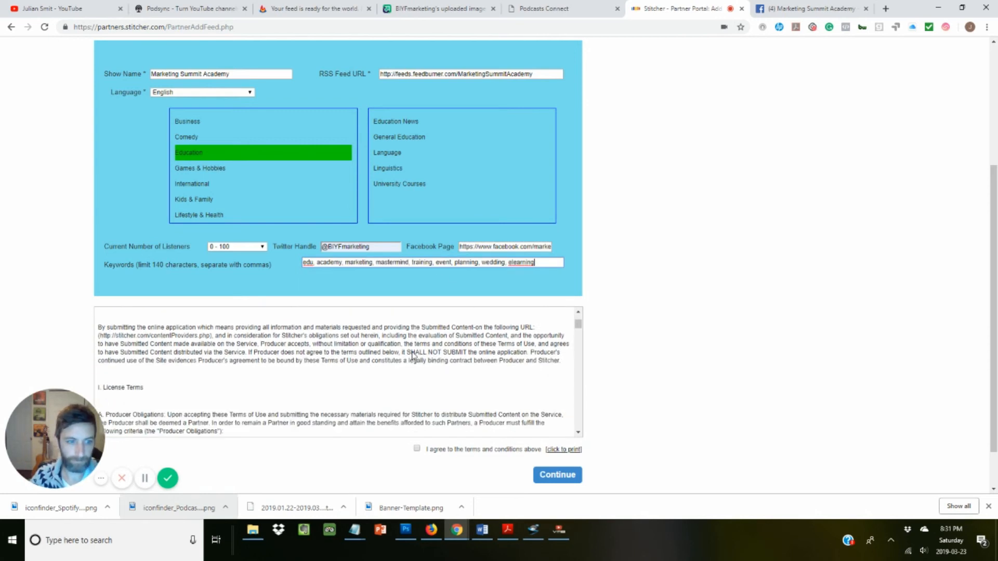
scroll(366, 374, "down", 3)
left_click(416, 448)
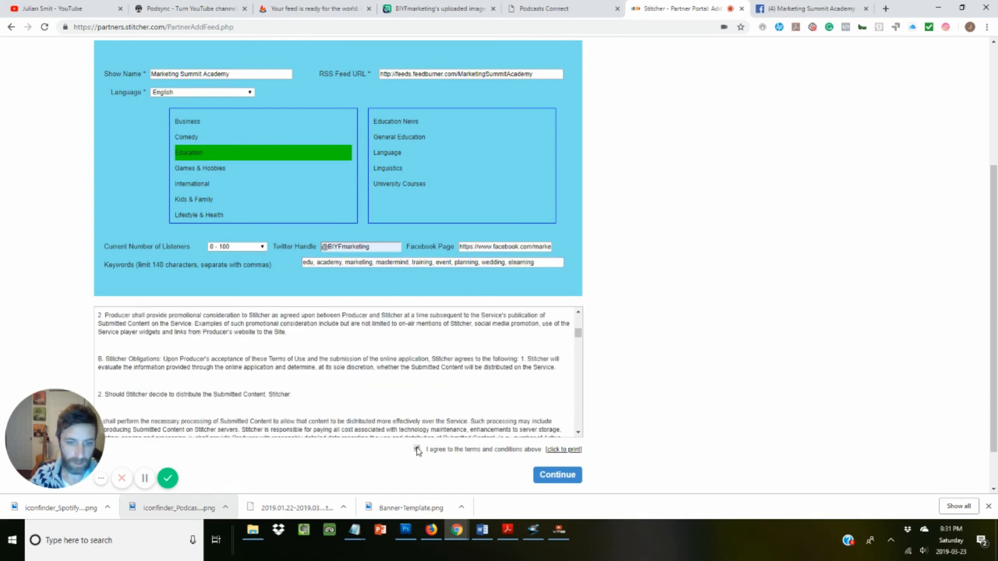
scroll(435, 368, "down", 3)
scroll(436, 369, "down", 15)
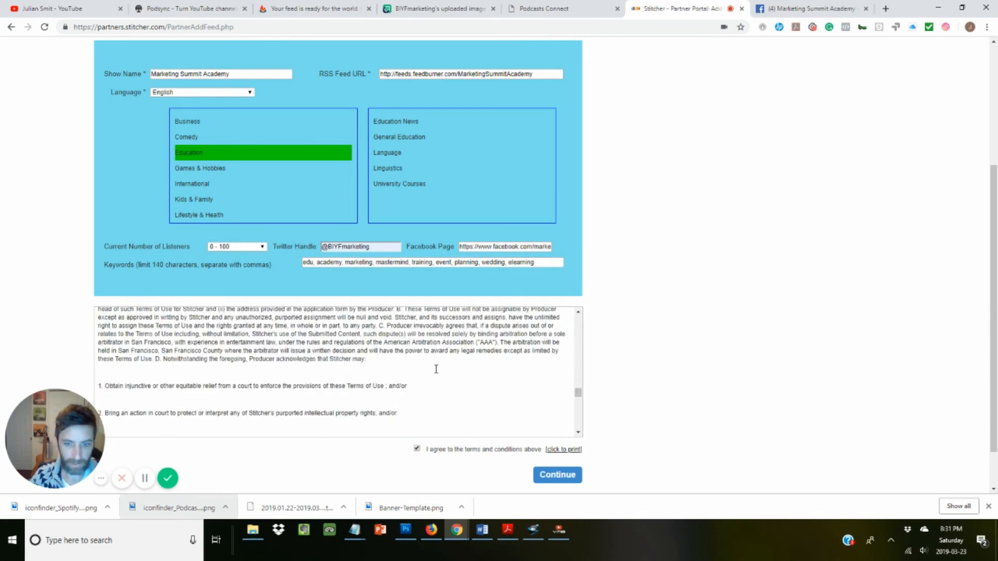
scroll(599, 371, "down", 1)
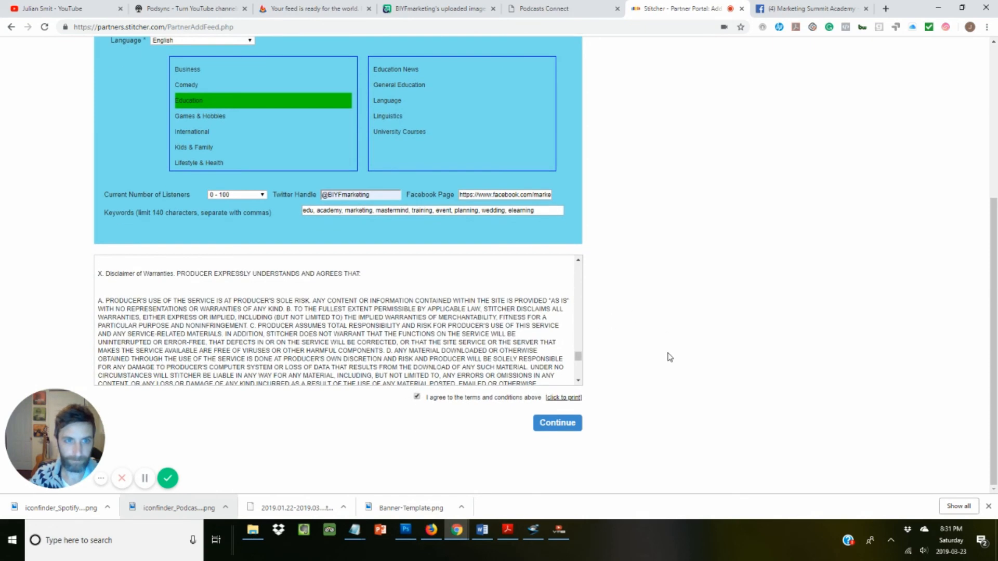
Continue to the application summary, submit the show application to Stitcher, and dismiss the closing message.
left_click(561, 422)
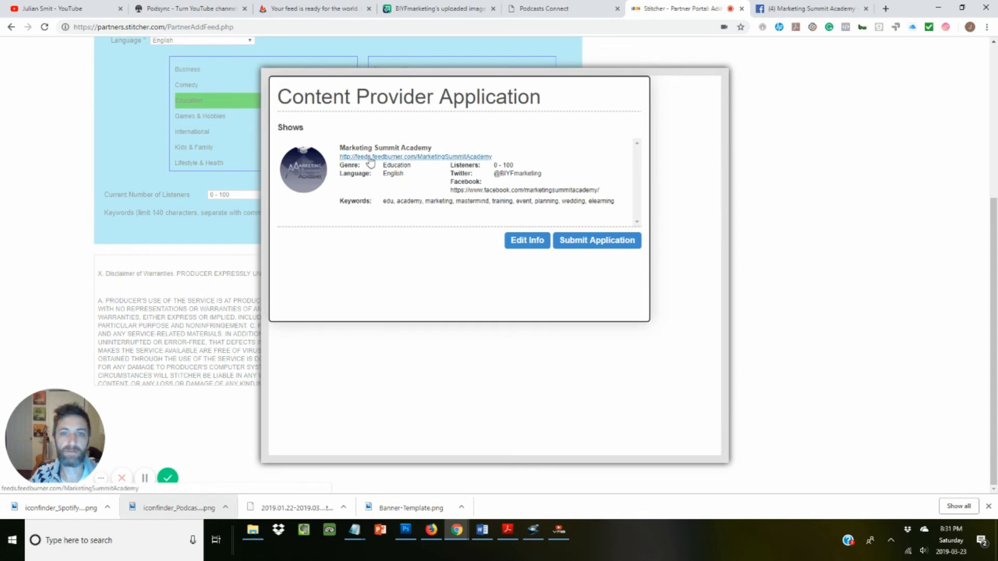
left_click(595, 244)
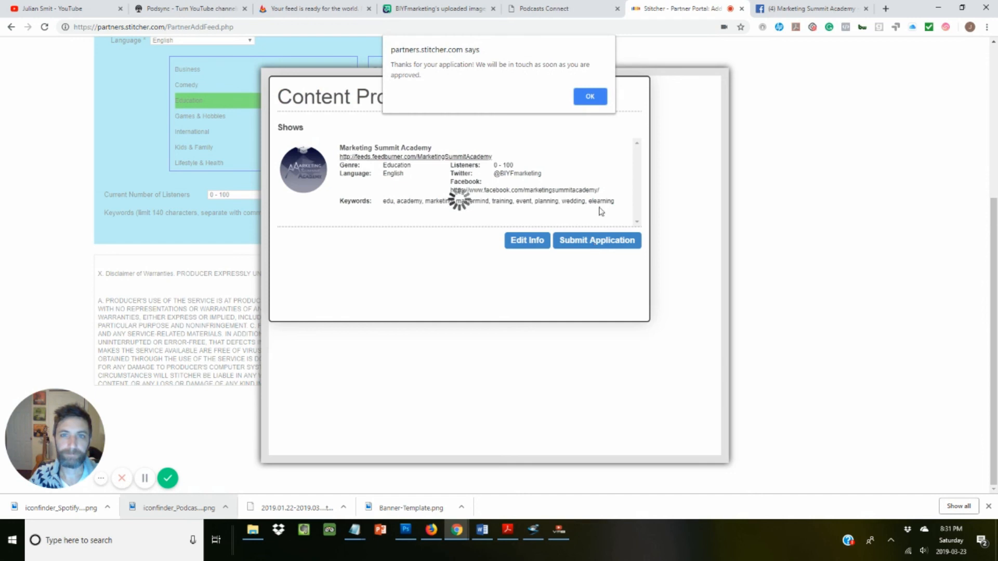
left_click(590, 96)
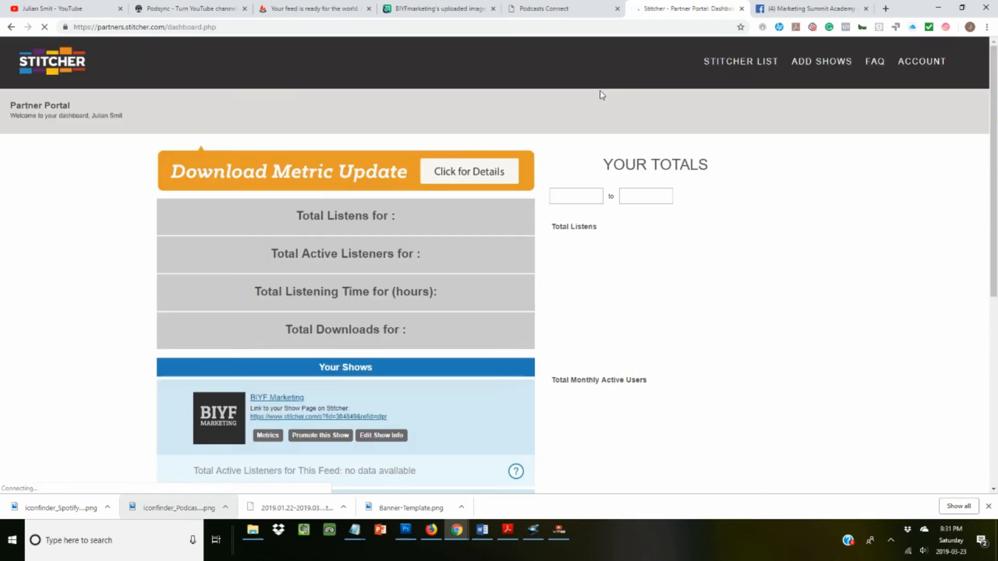